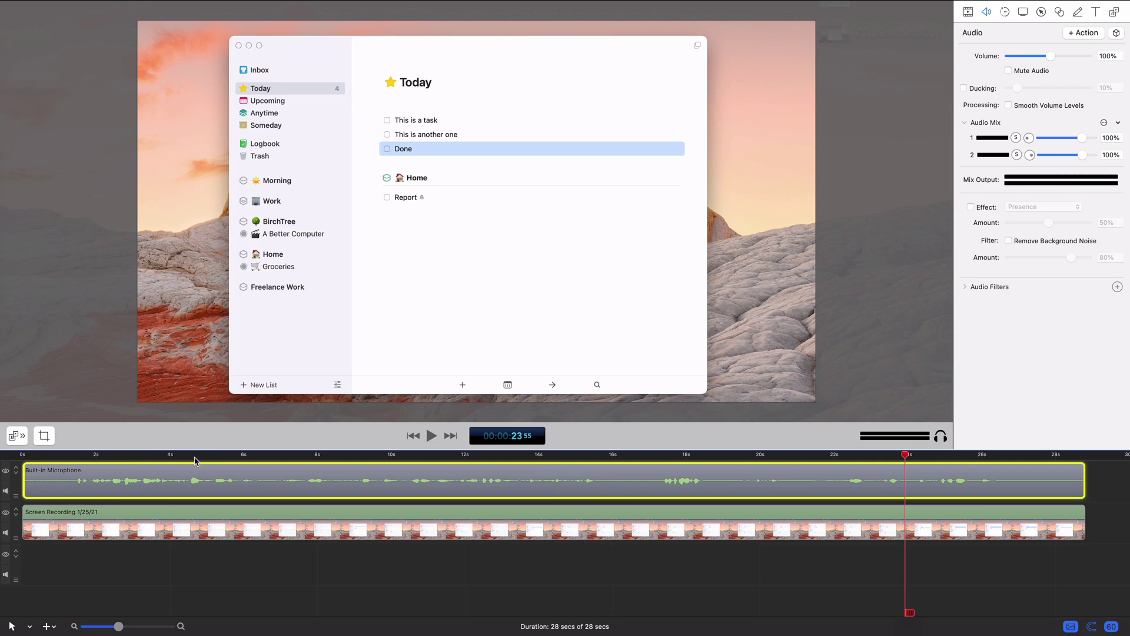
Review the recording by playing it back from about 9 seconds.
{"action": "key", "text": "j"}
{"action": "key", "text": "j"}
{"action": "key", "text": "j"}
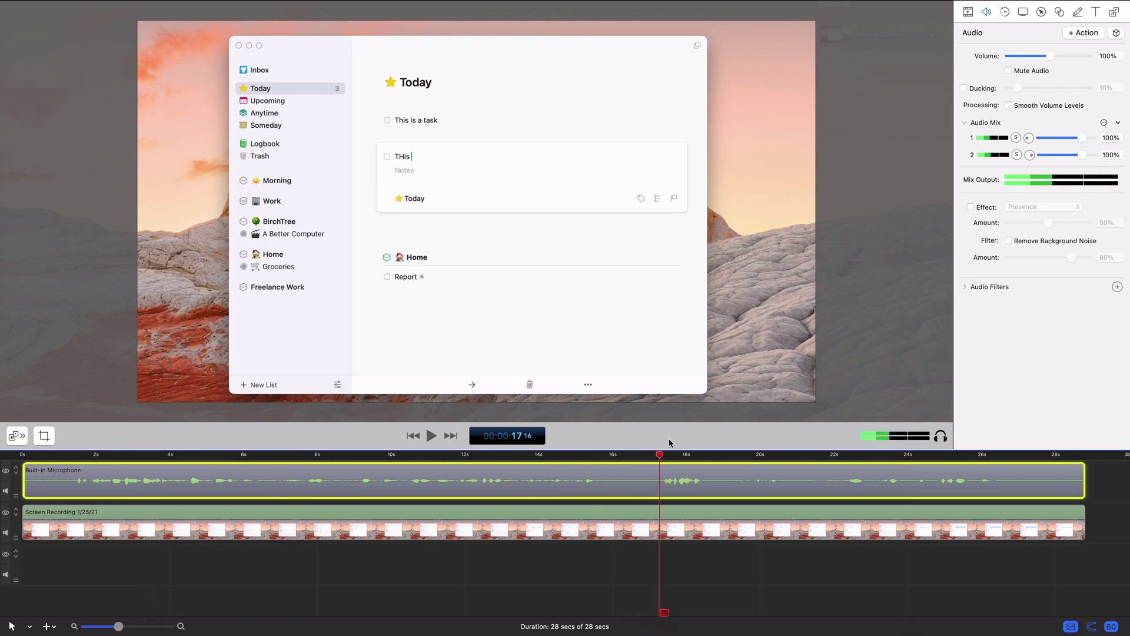
{"action": "left_click", "coordinate": [841, 446]}
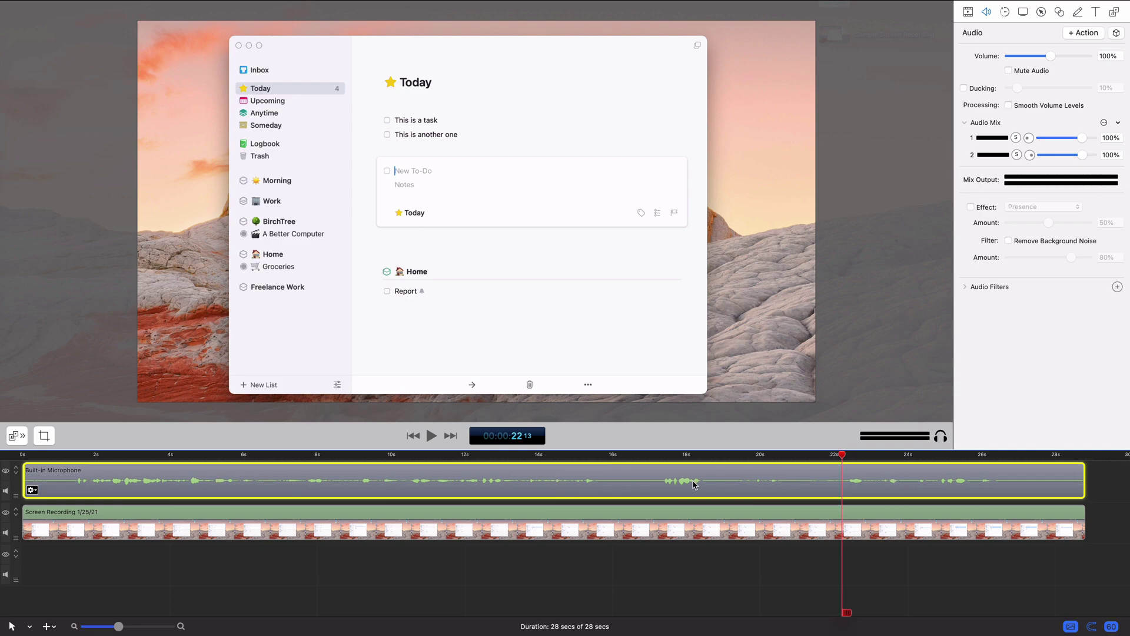
{"action": "left_click", "coordinate": [360, 455]}
{"action": "key", "text": "space"}
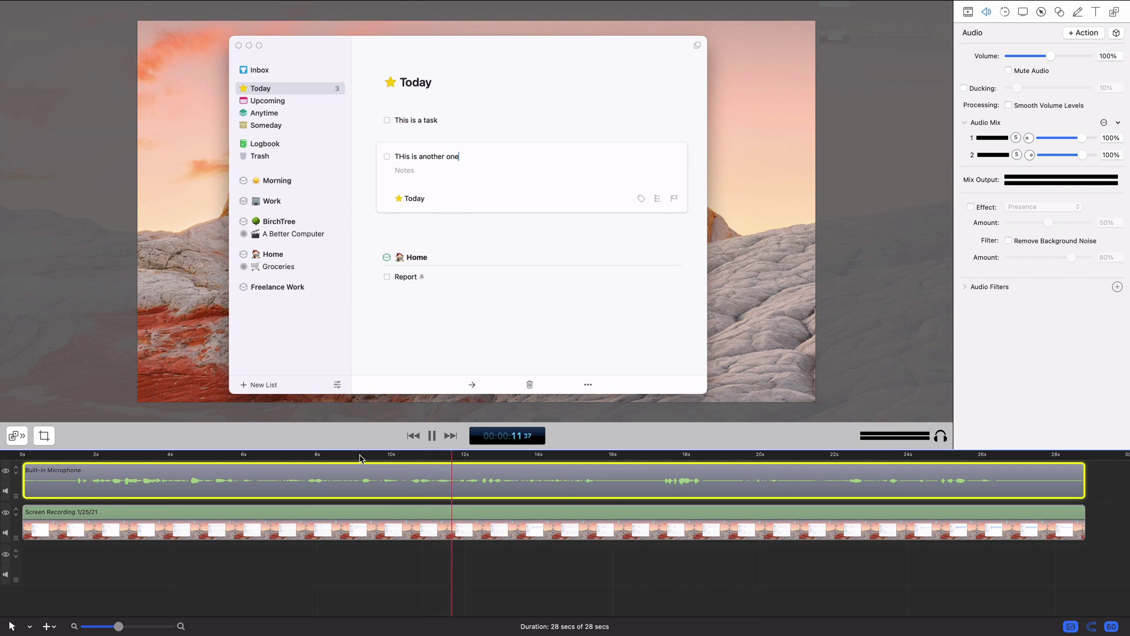
{"action": "key", "text": "space"}
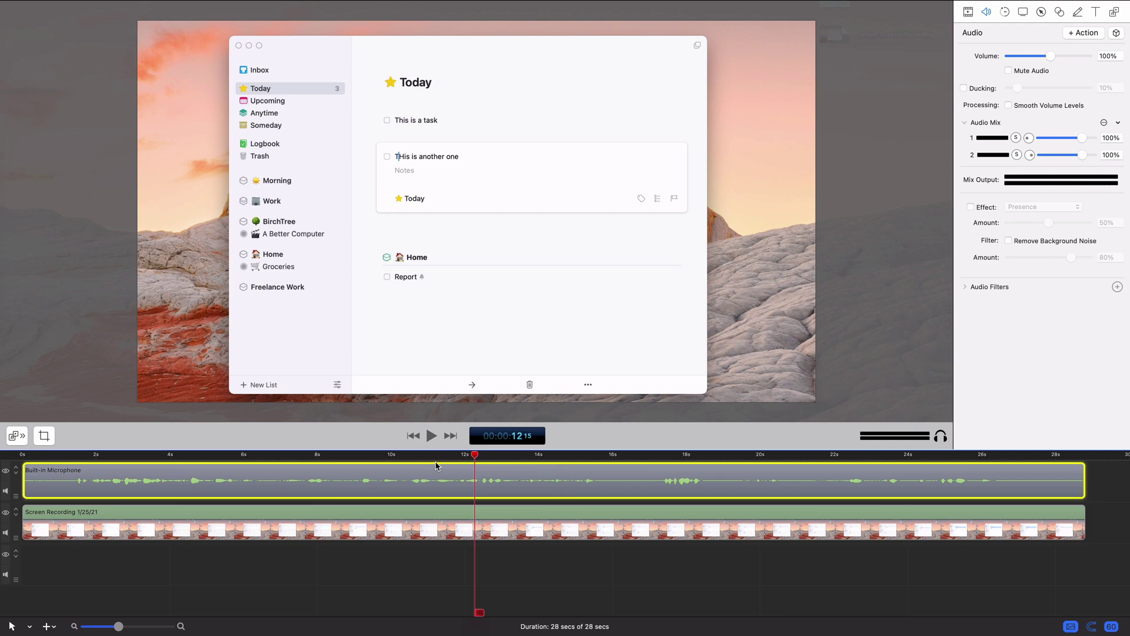
Raise the microphone clip's volume to 190% and listen to the louder audio.
{"action": "left_click_drag", "start_coordinate": [1050, 56], "coordinate": [1087, 56]}
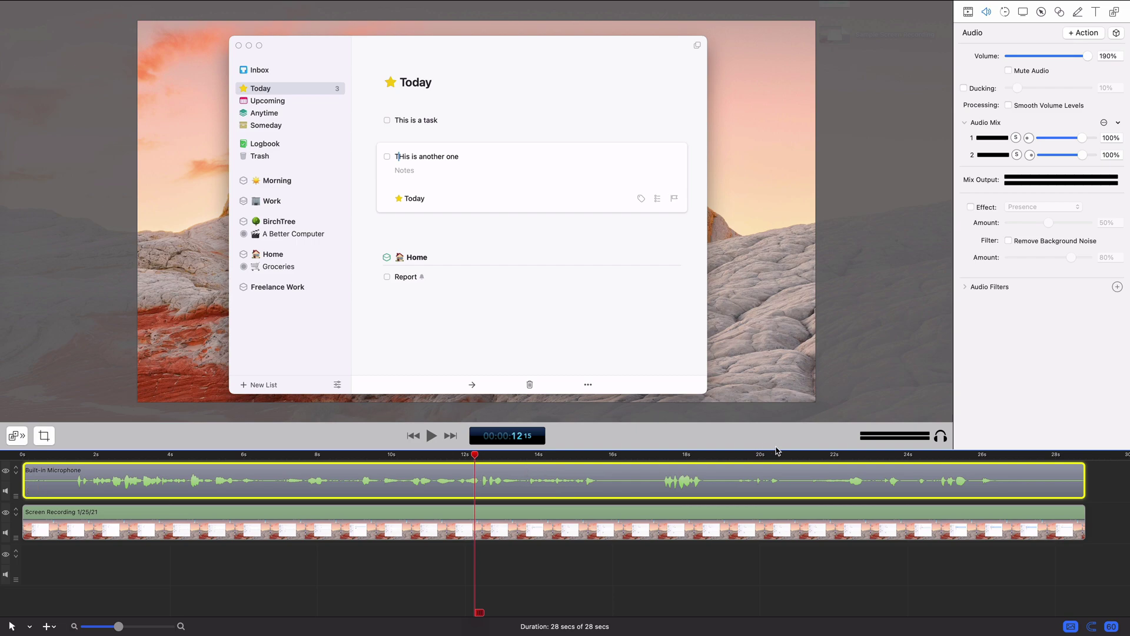
{"action": "key", "text": "space"}
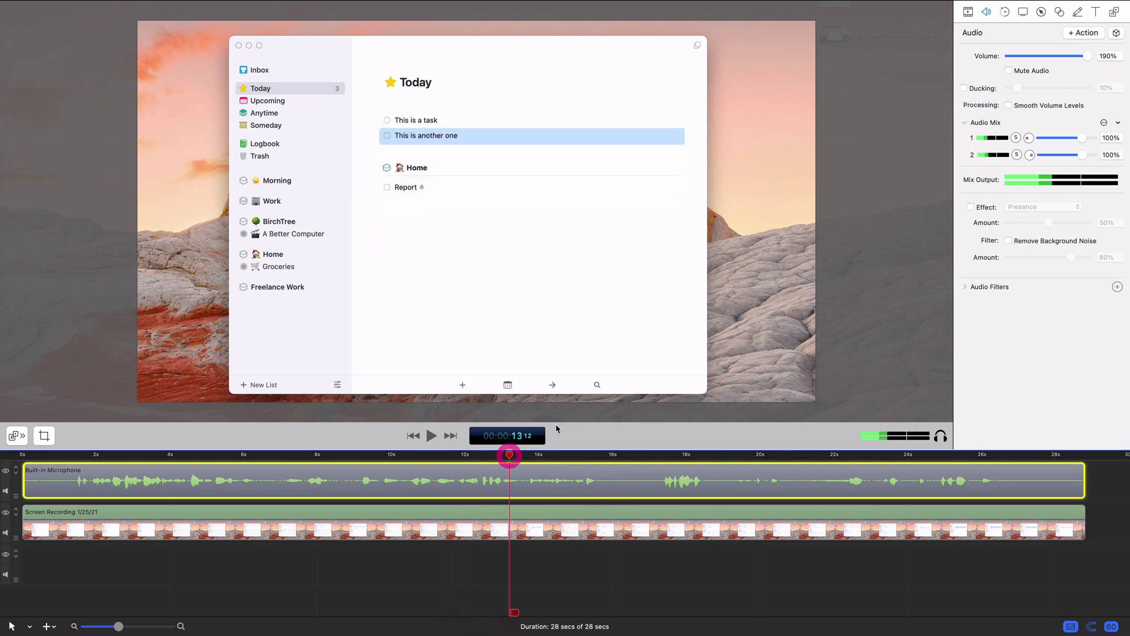
{"action": "key", "text": "space"}
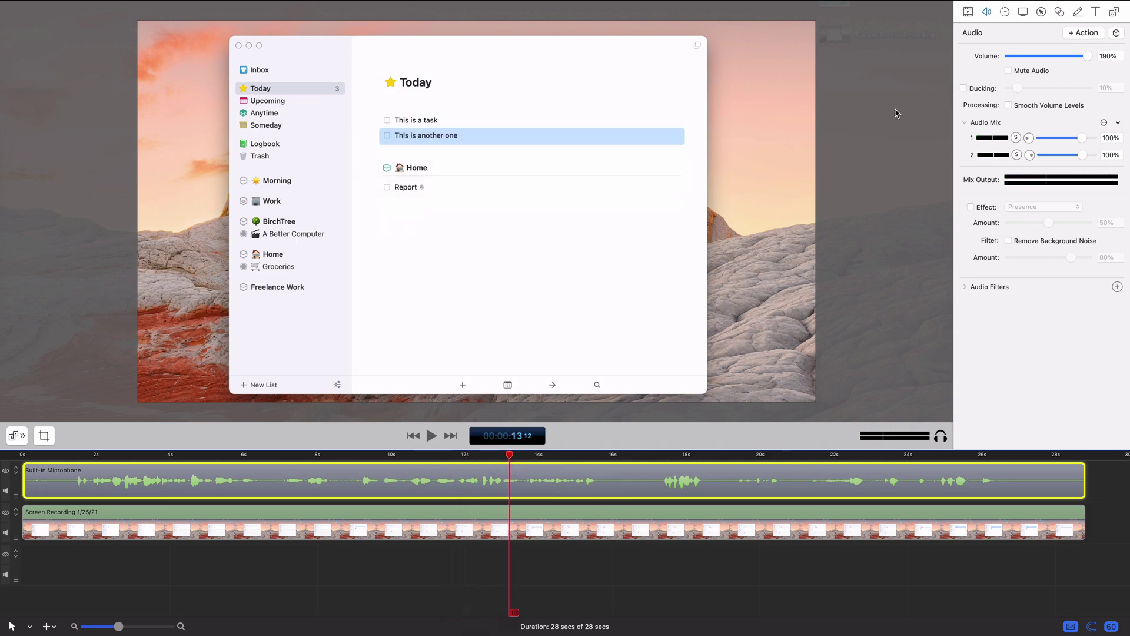
Test muting the microphone from about 12 seconds, unmute it, then select the Screen Recording clip.
{"action": "left_click", "coordinate": [1026, 72]}
{"action": "left_click", "coordinate": [465, 455]}
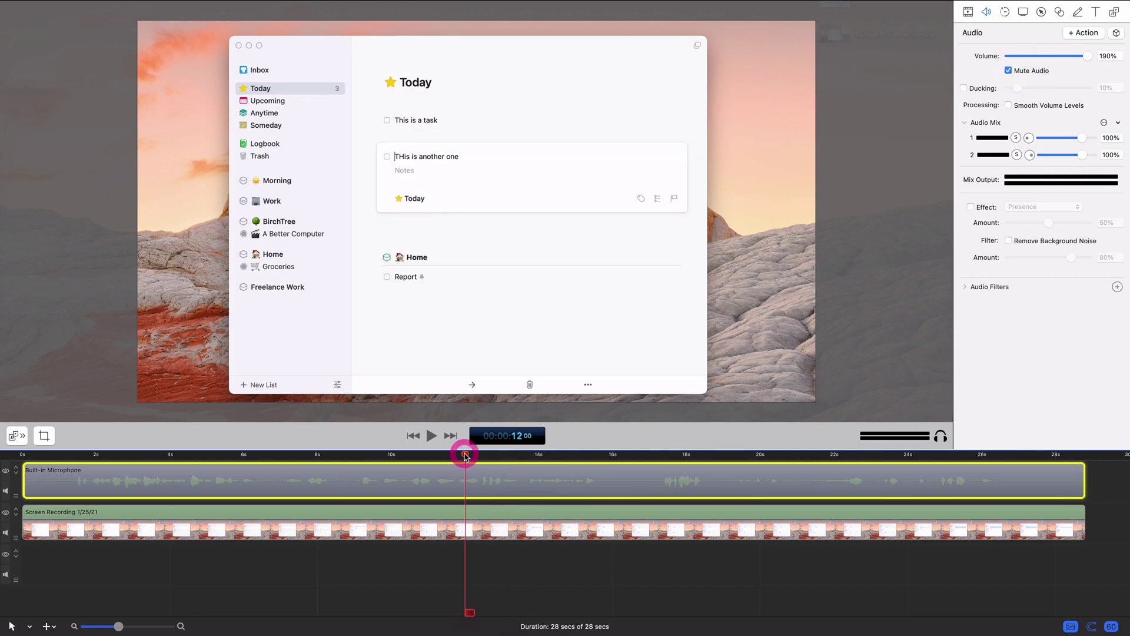
{"action": "key", "text": "space"}
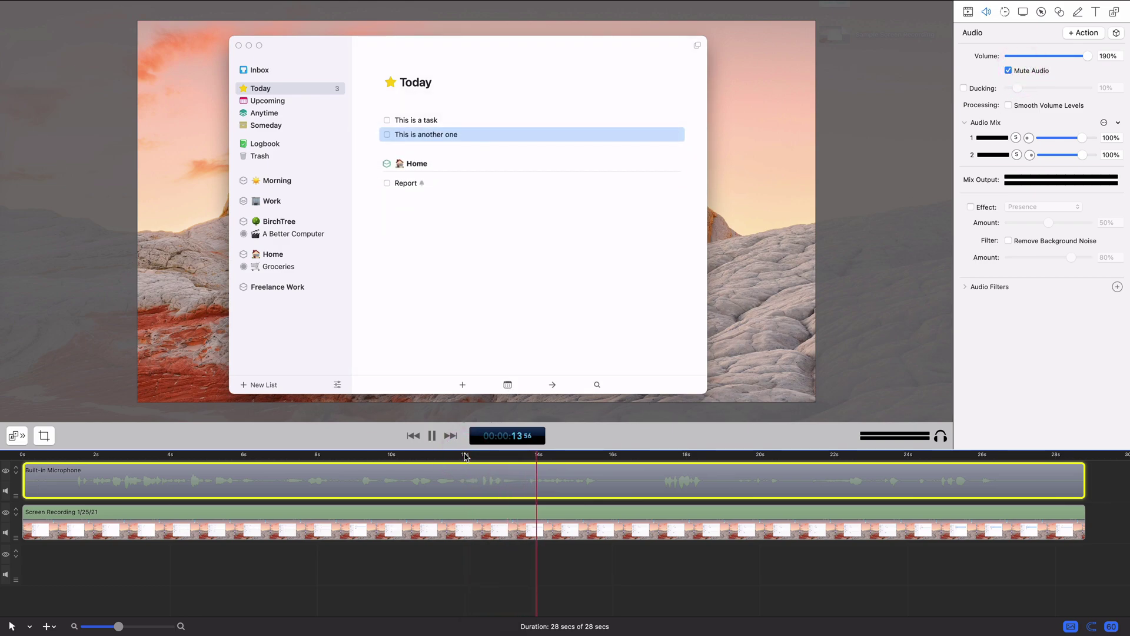
{"action": "key", "text": "space"}
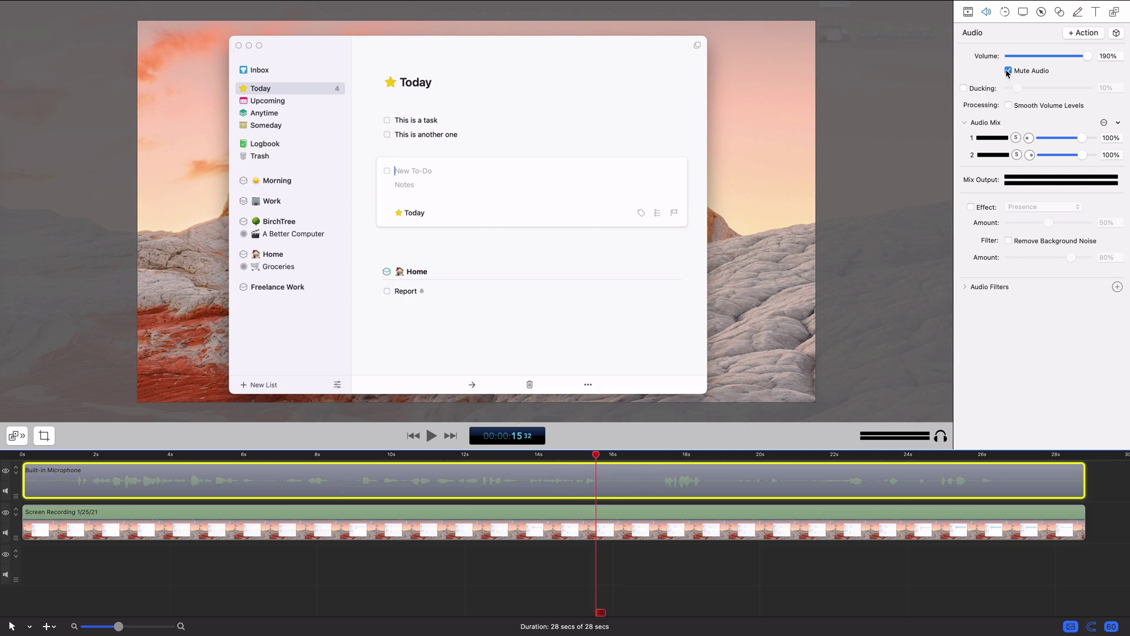
{"action": "left_click", "coordinate": [1008, 70]}
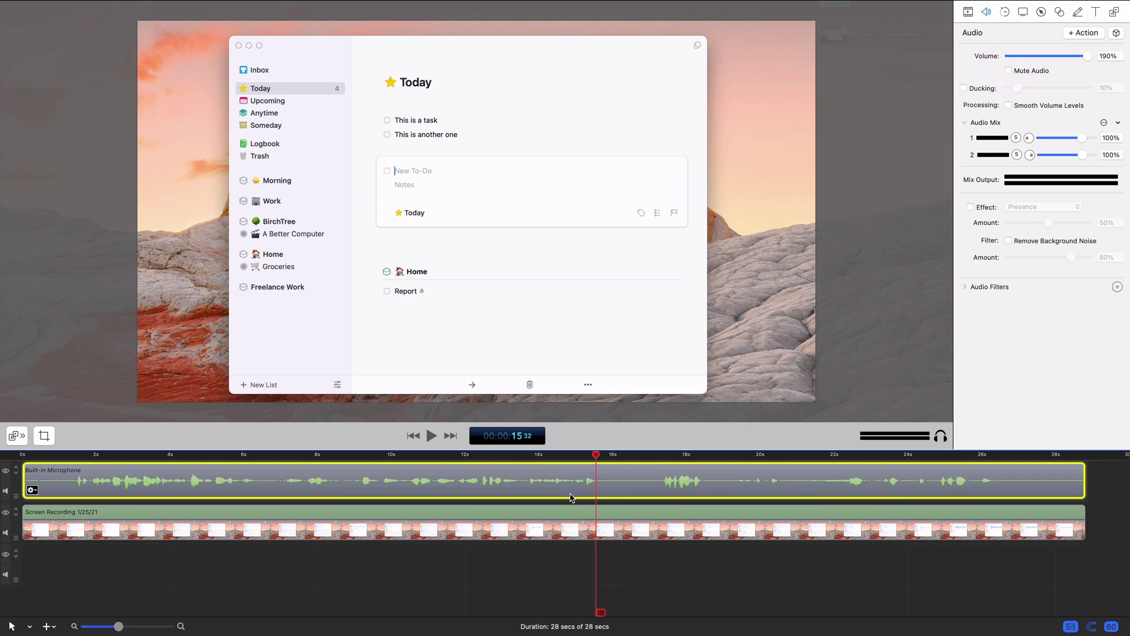
{"action": "left_click", "coordinate": [568, 510]}
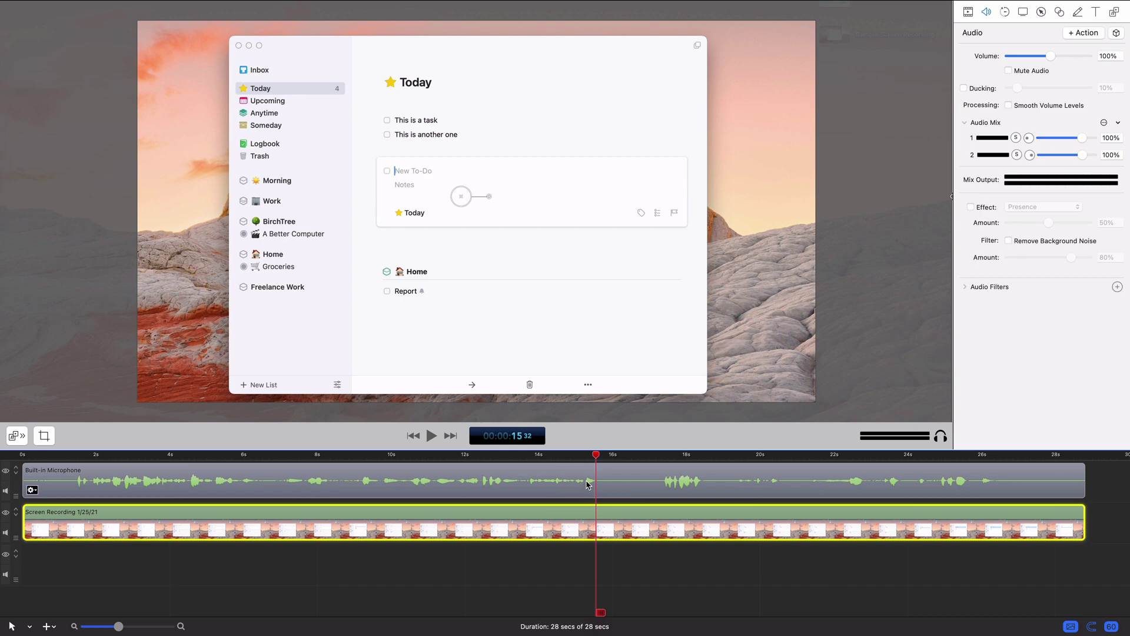
{"action": "left_click", "coordinate": [605, 486]}
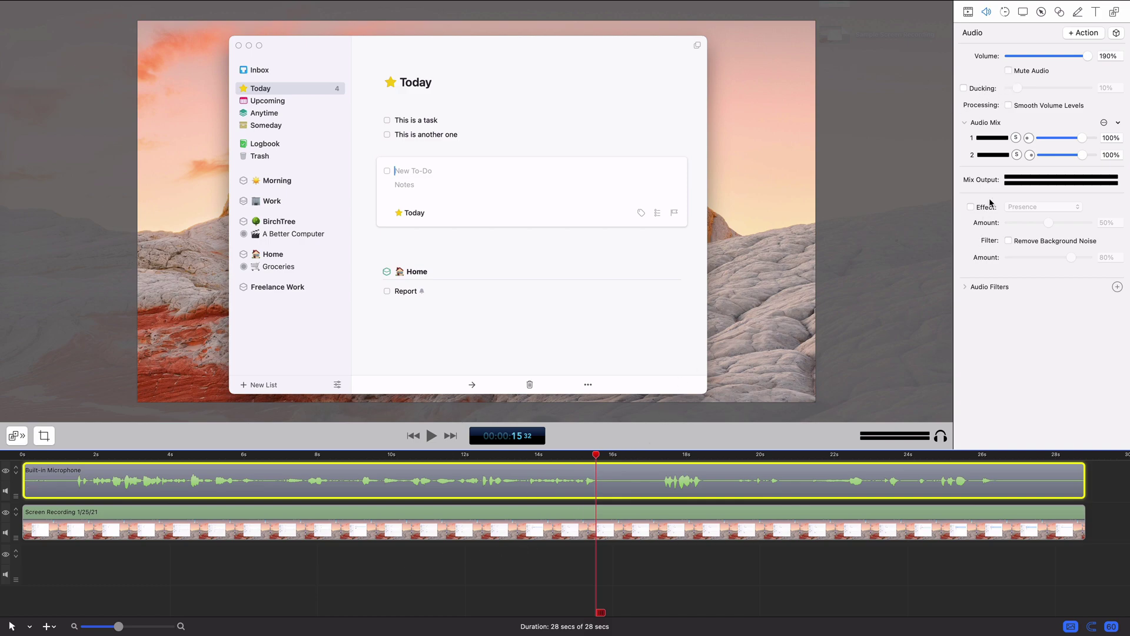
{"action": "left_click", "coordinate": [539, 564]}
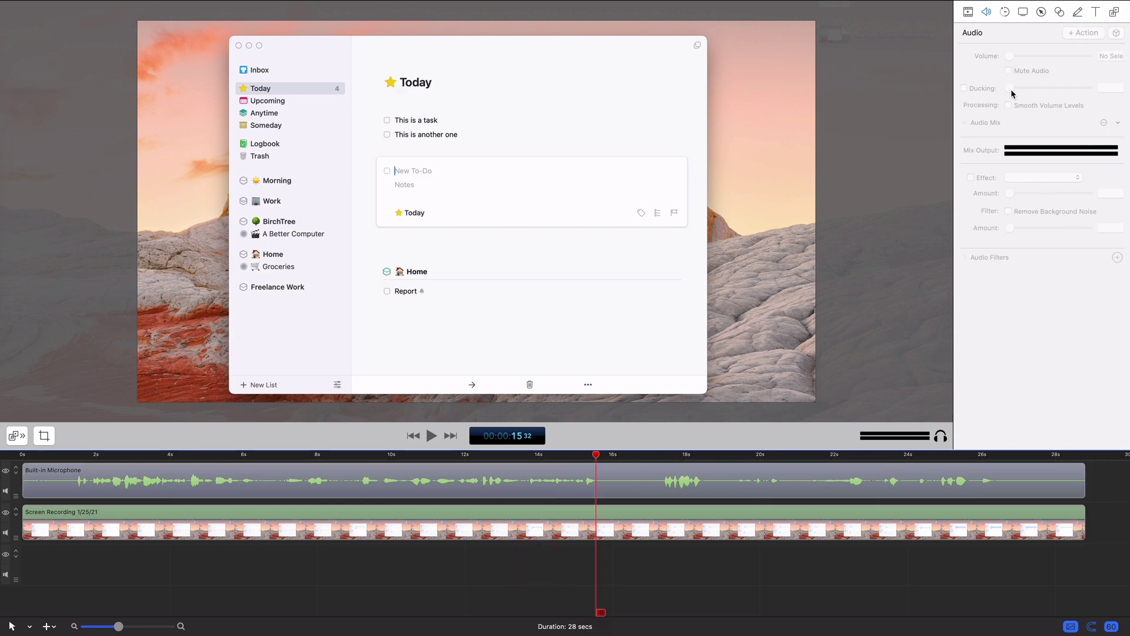
{"action": "left_click", "coordinate": [676, 469]}
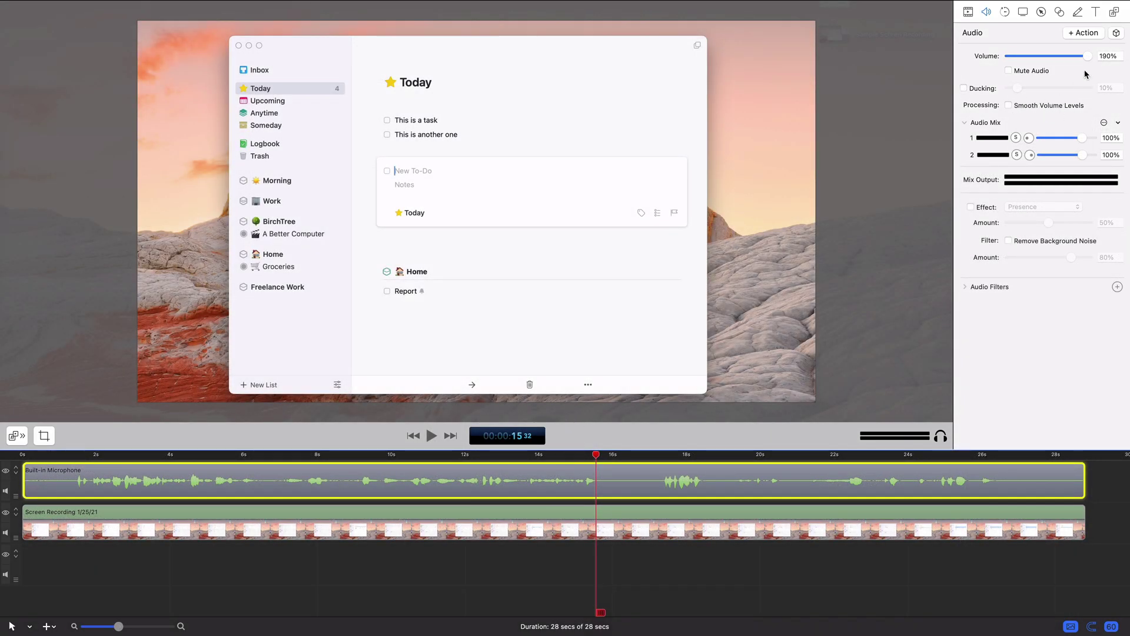
Set the microphone clip's volume back to 100%.
{"action": "left_click", "coordinate": [1116, 54]}
{"action": "type", "text": "100"}
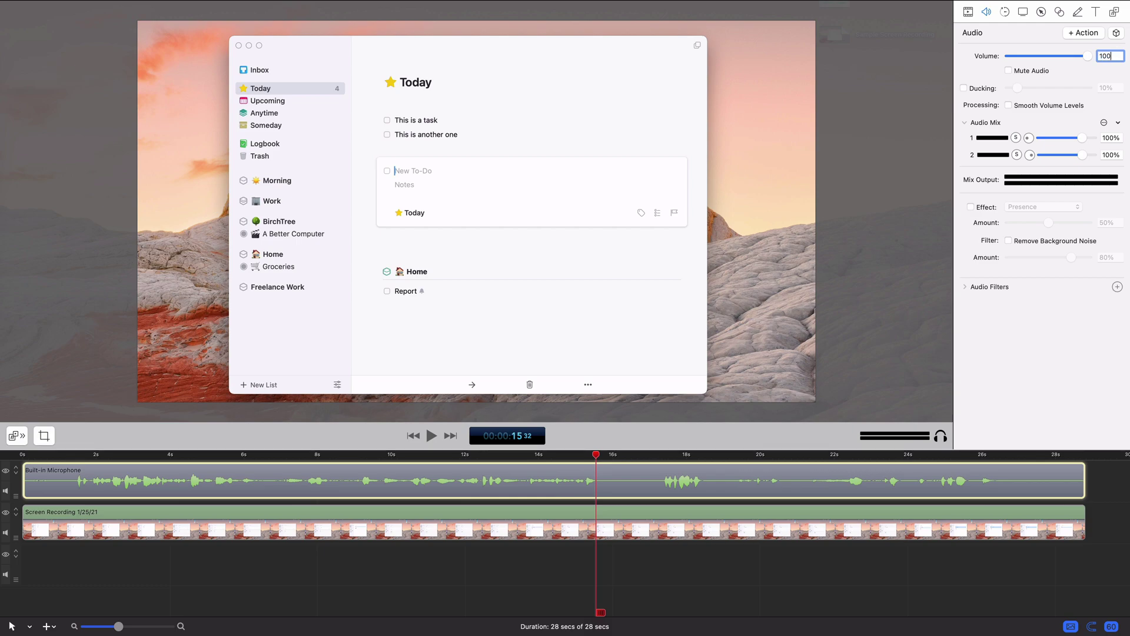
{"action": "key", "text": "Tab"}
{"action": "left_click", "coordinate": [687, 483]}
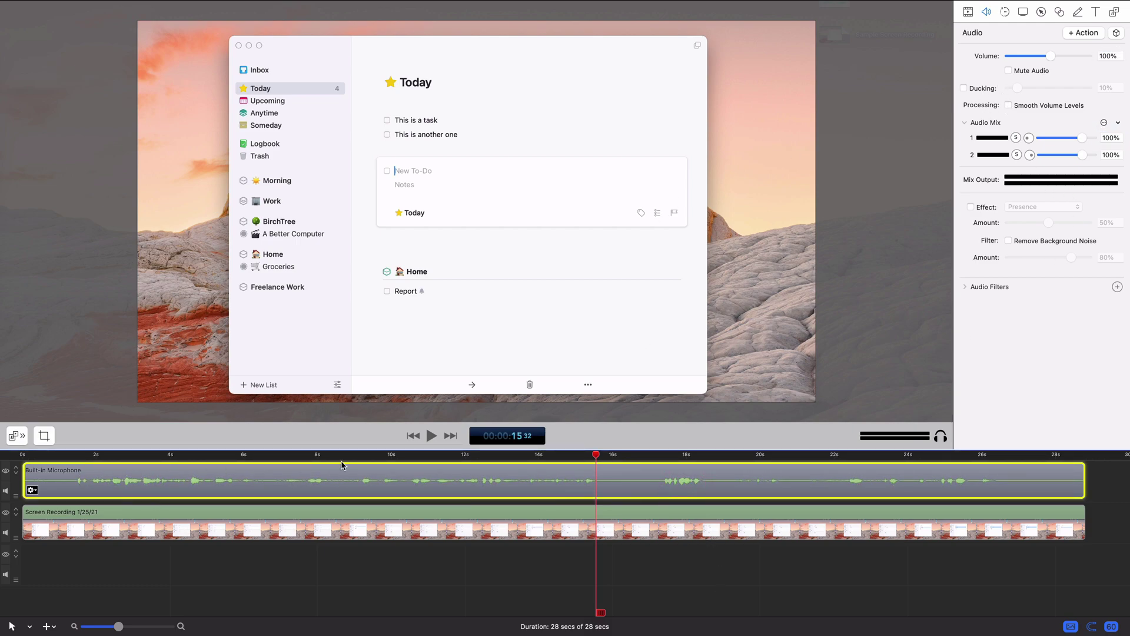
Turn on Smooth Volume Levels and listen from about 16.5 seconds.
{"action": "left_click", "coordinate": [1008, 106]}
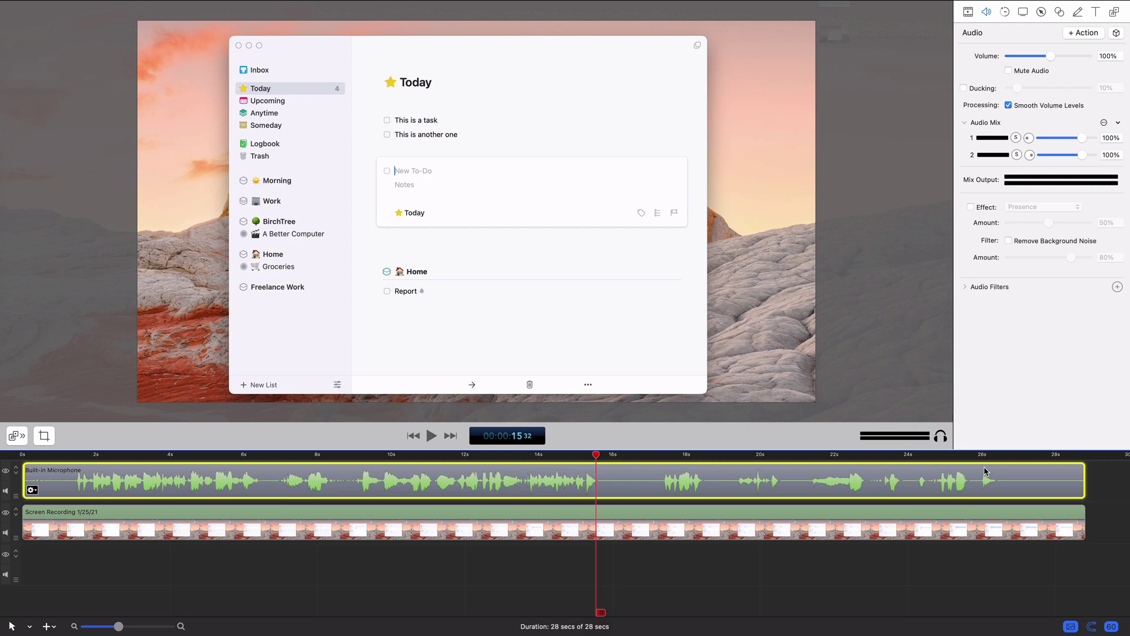
{"action": "mouse_move", "coordinate": [651, 454]}
{"action": "left_mouse_down"}
{"action": "mouse_move", "coordinate": [661, 456]}
{"action": "mouse_move", "coordinate": [645, 459]}
{"action": "left_mouse_up"}
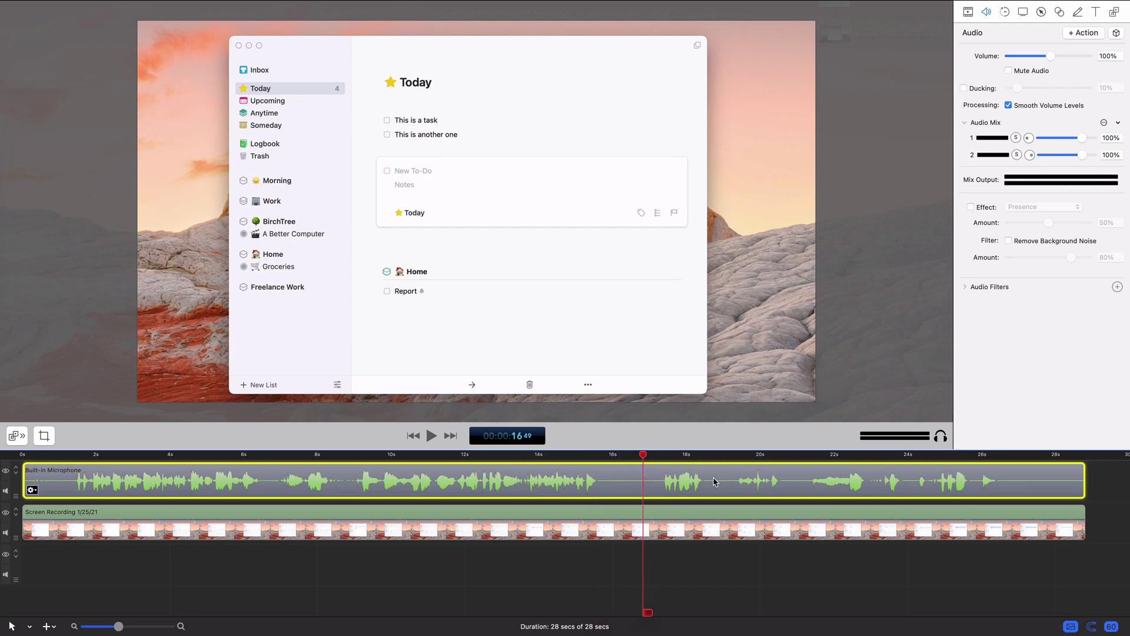
{"action": "key", "text": "space"}
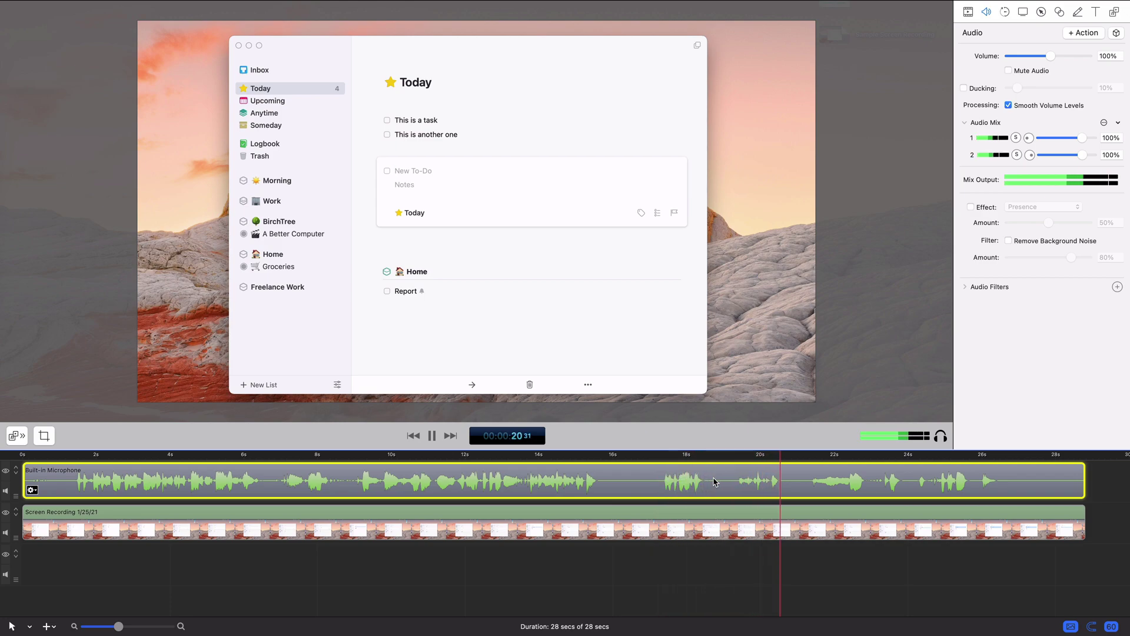
{"action": "key", "text": "space"}
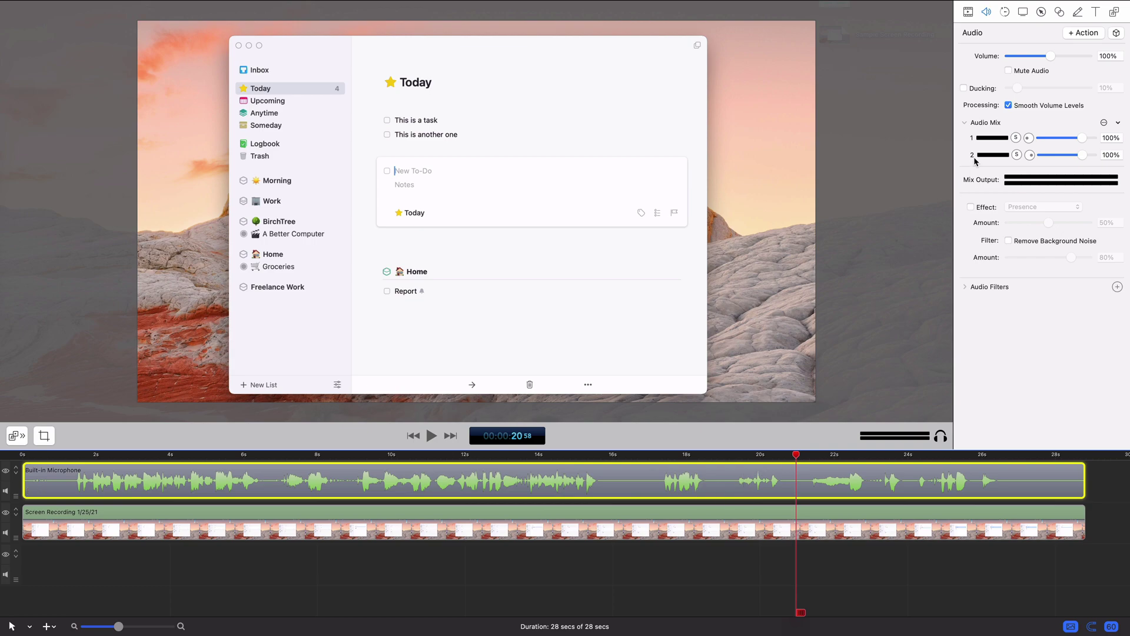
{"action": "left_click", "coordinate": [1009, 106]}
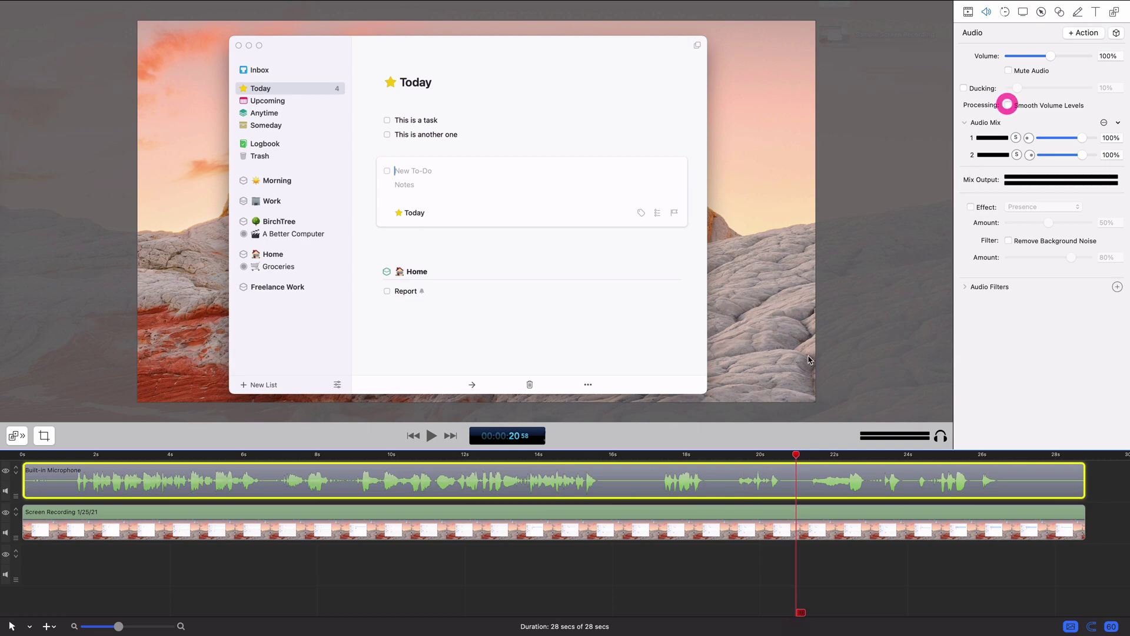
{"action": "left_click", "coordinate": [654, 460]}
{"action": "key", "text": "space"}
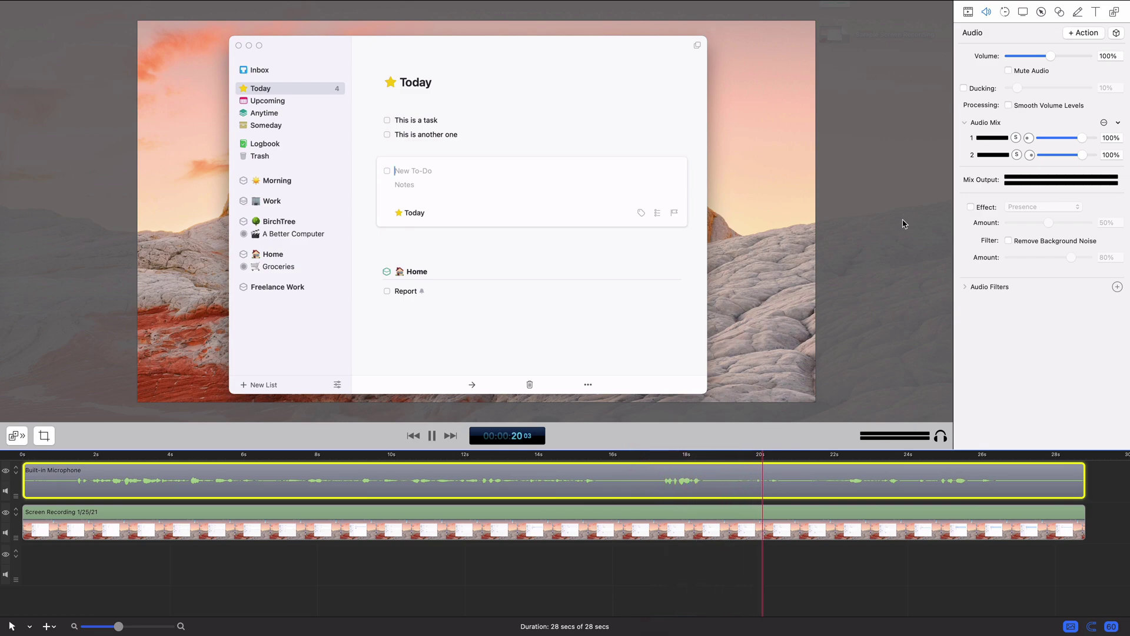
{"action": "key", "text": "space"}
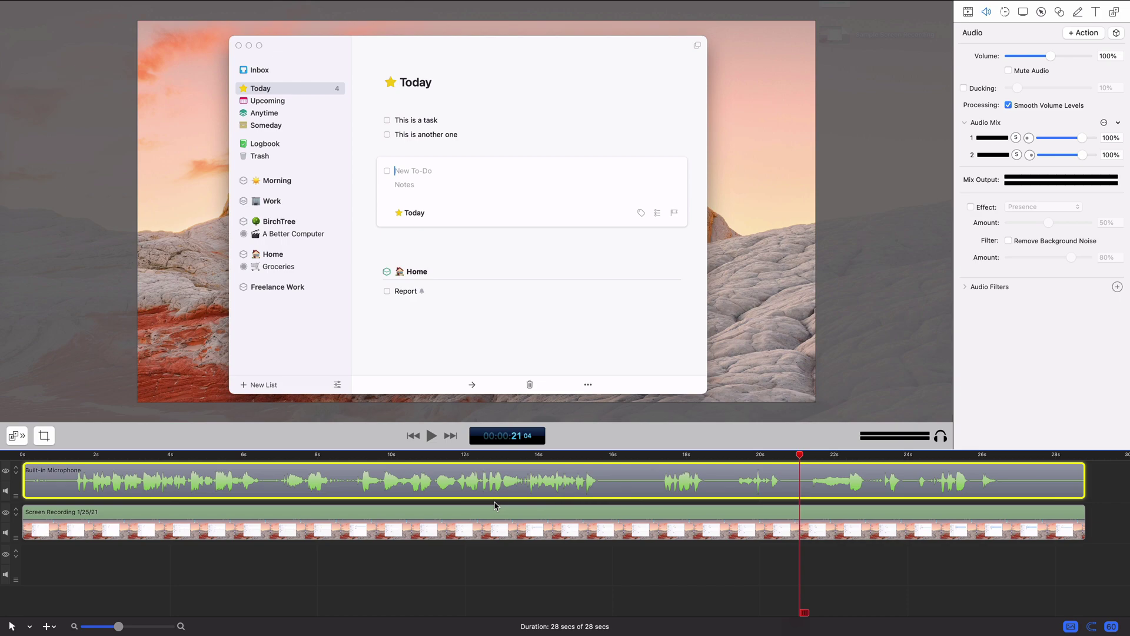
Collapse Audio Mix, expand Audio Filters and open the add-filter list.
{"action": "mouse_move", "coordinate": [495, 498]}
{"action": "left_click", "coordinate": [967, 123]}
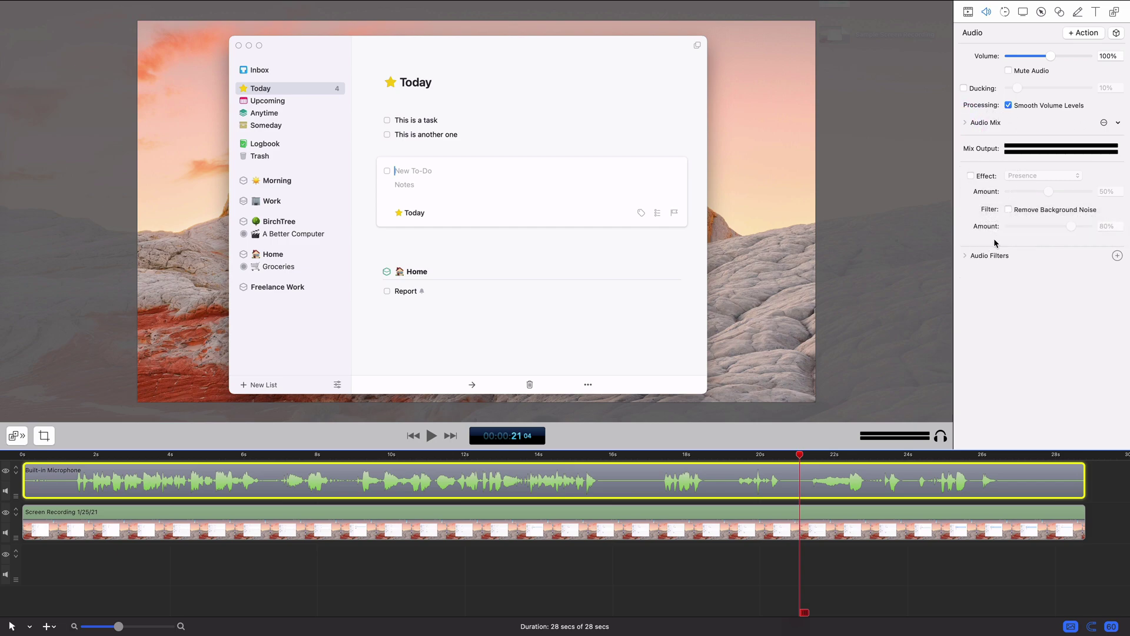
{"action": "left_click", "coordinate": [965, 256]}
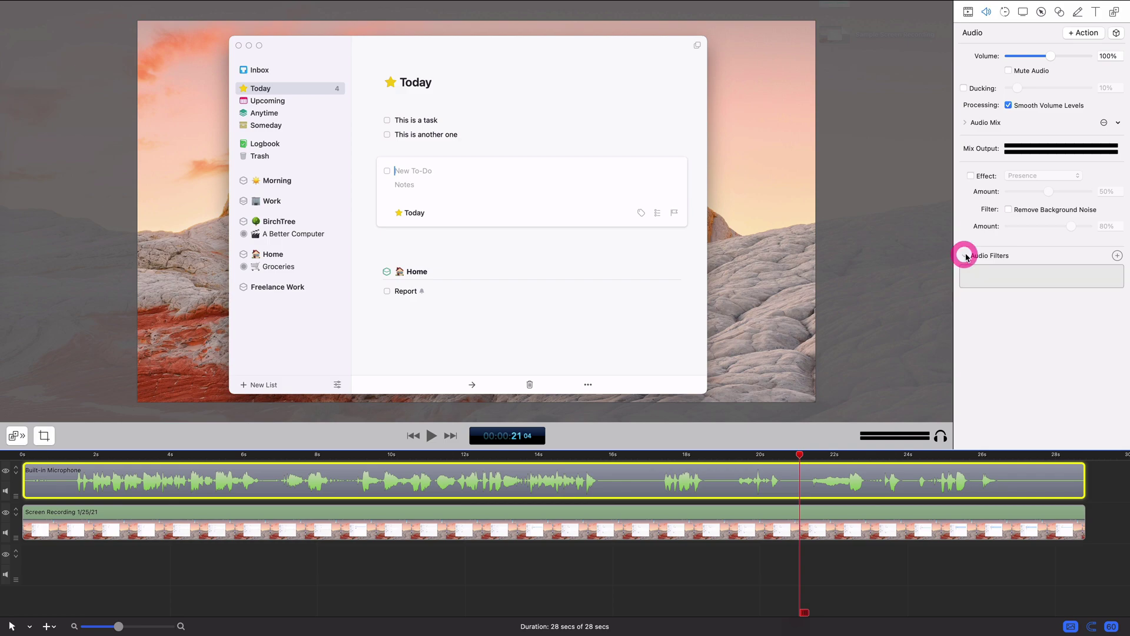
{"action": "left_click", "coordinate": [1116, 256]}
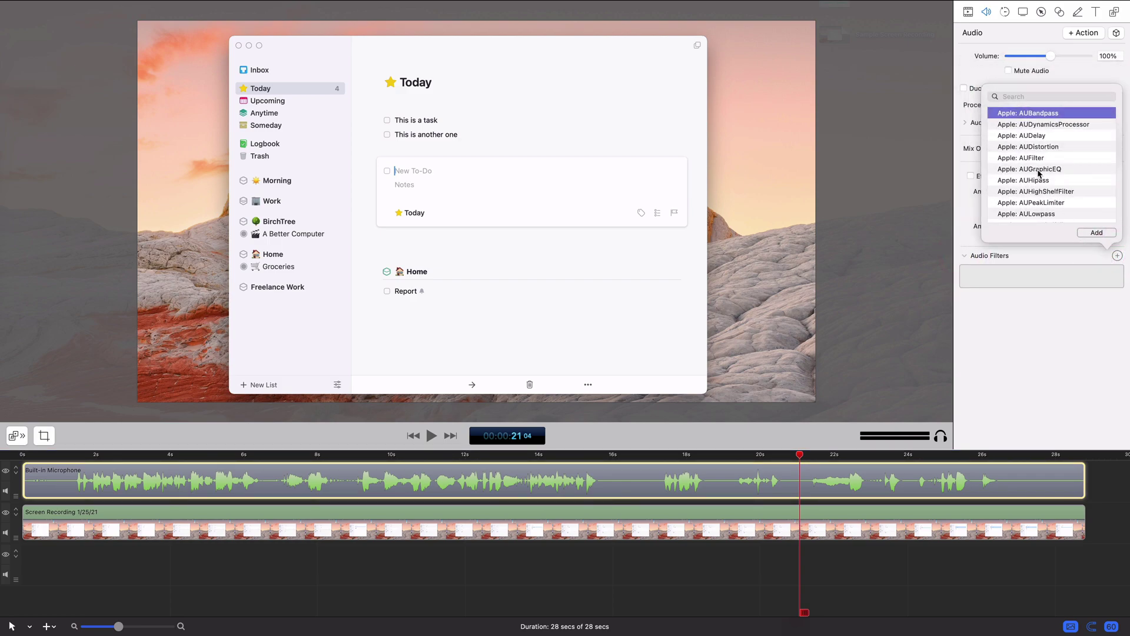
Add Apple: AUDistortion, view its custom control window, then remove the filter.
{"action": "double_click", "coordinate": [1034, 147]}
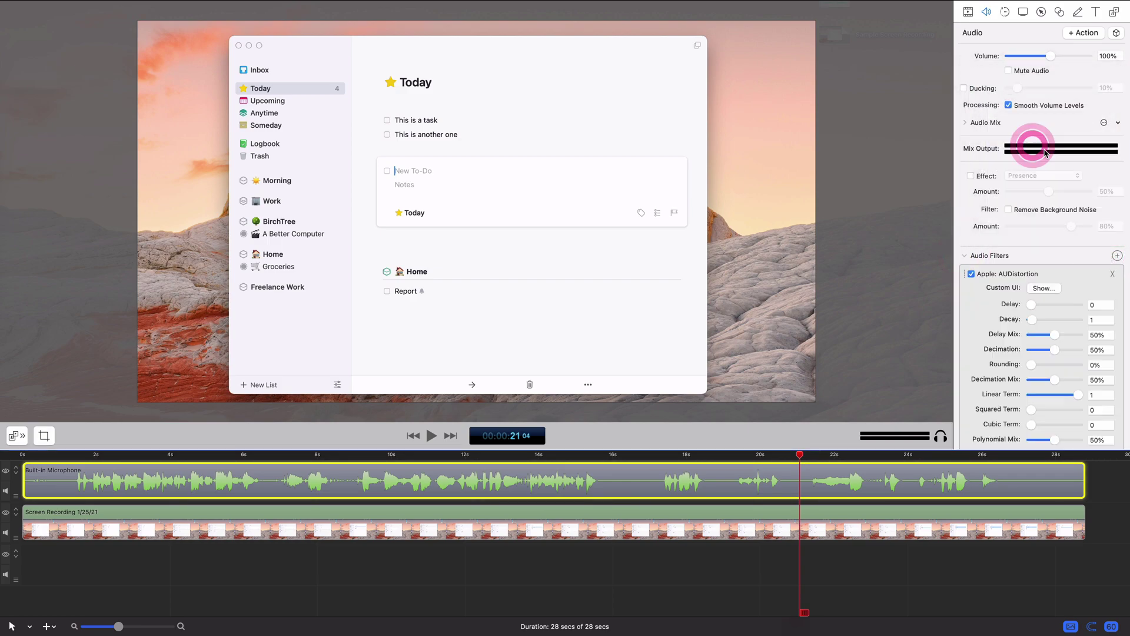
{"action": "scroll", "coordinate": [981, 320], "scroll_direction": "down", "scroll_amount": 5}
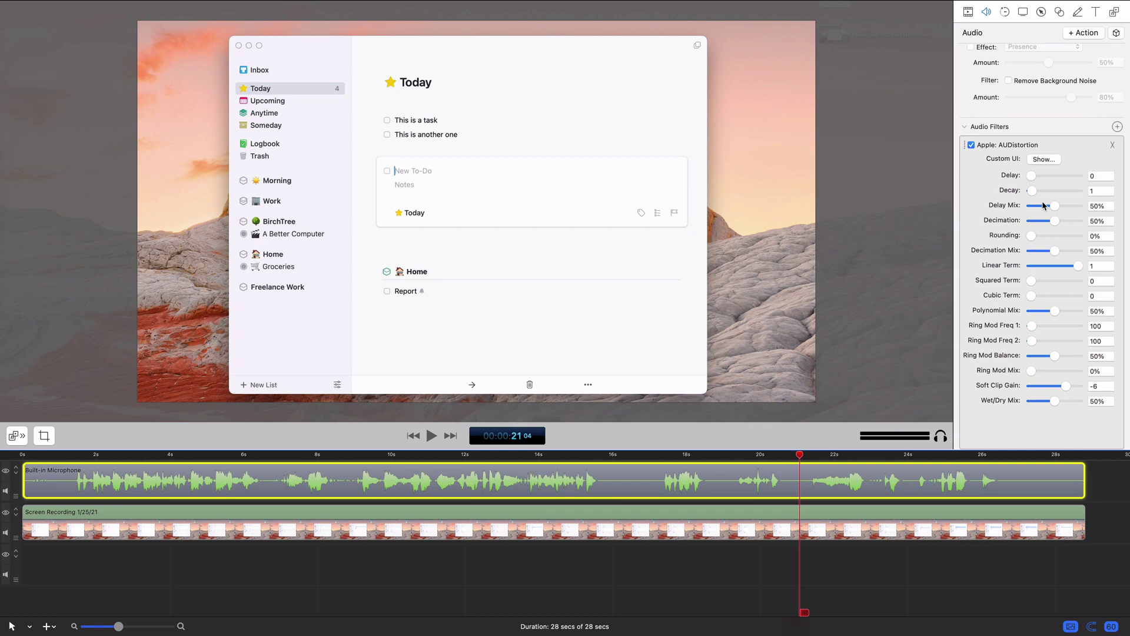
{"action": "left_click", "coordinate": [1044, 160]}
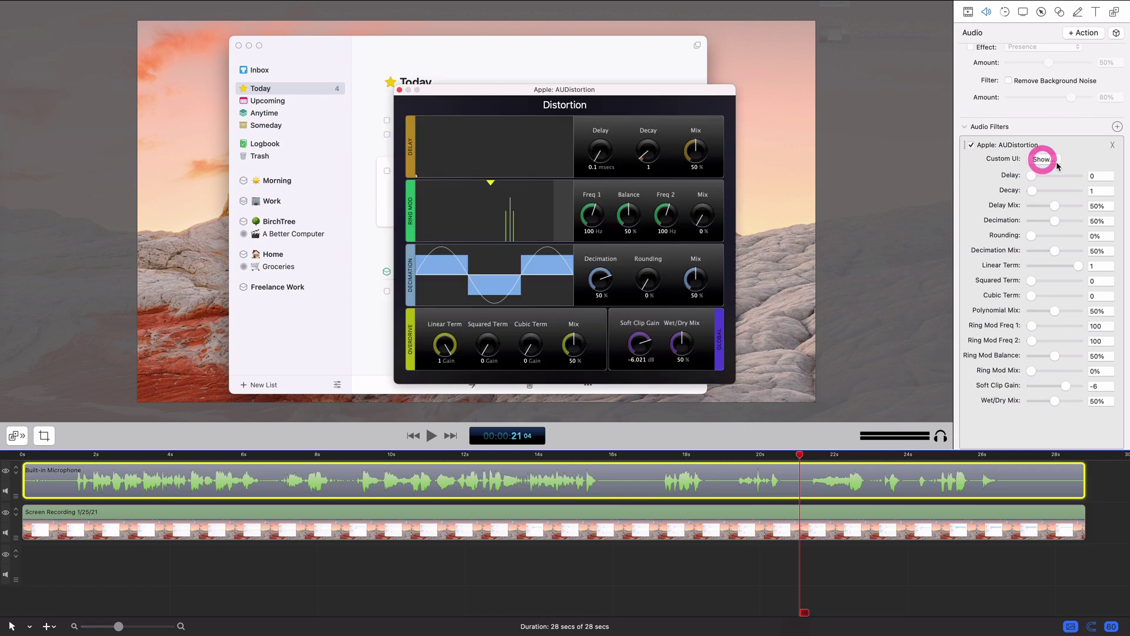
{"action": "left_click", "coordinate": [399, 90]}
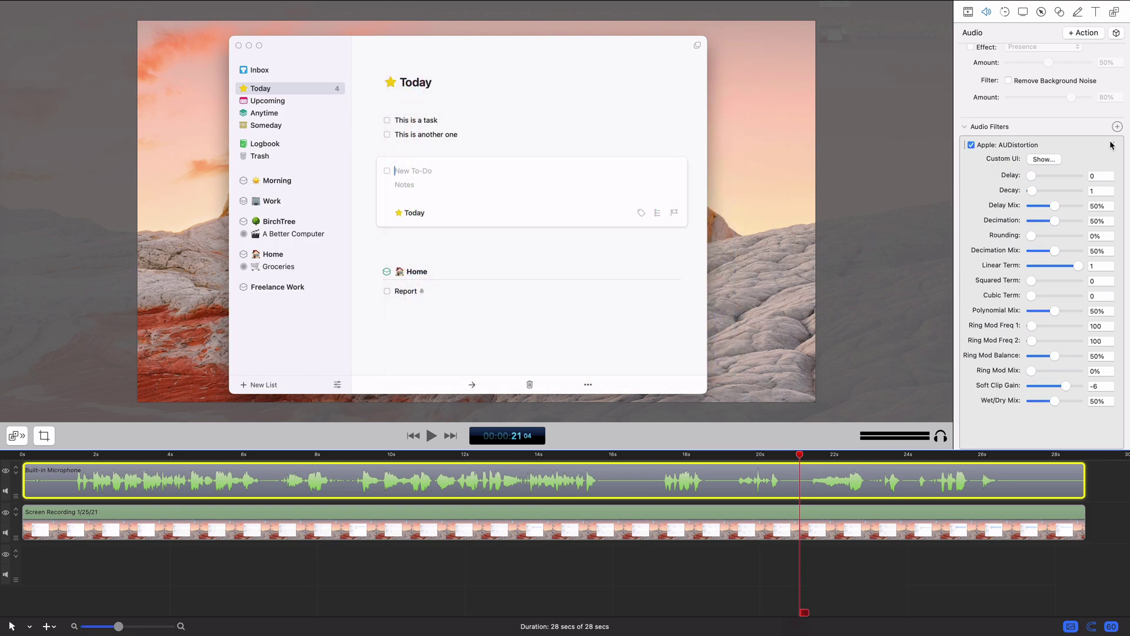
{"action": "left_click", "coordinate": [1110, 145]}
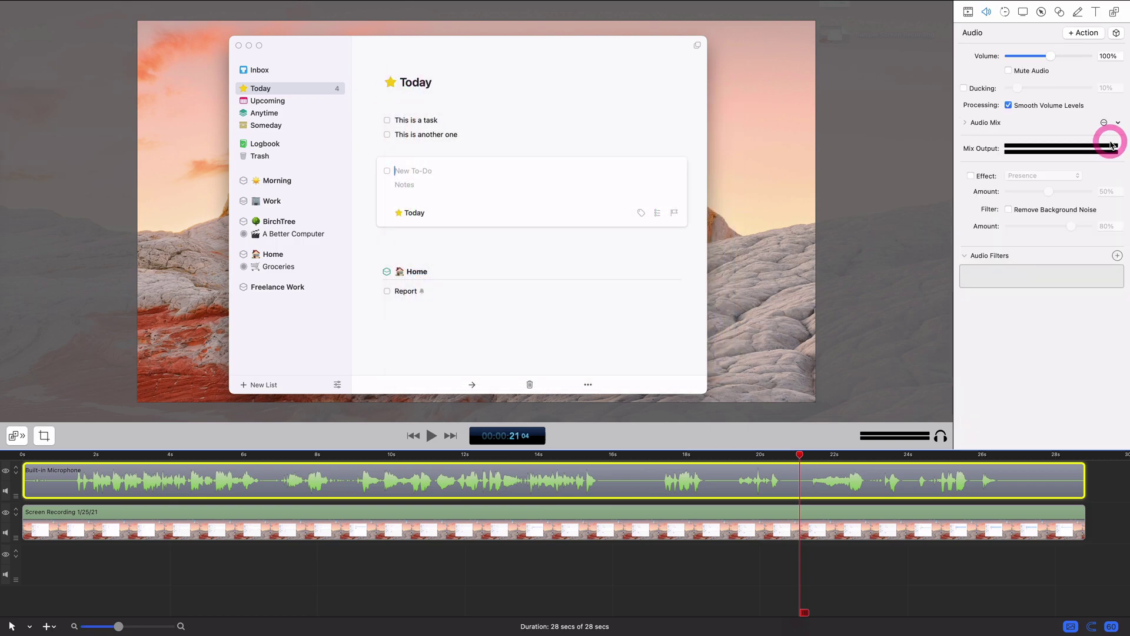
Enable the Large Chamber room effect and listen from about 9 seconds.
{"action": "left_click", "coordinate": [971, 176]}
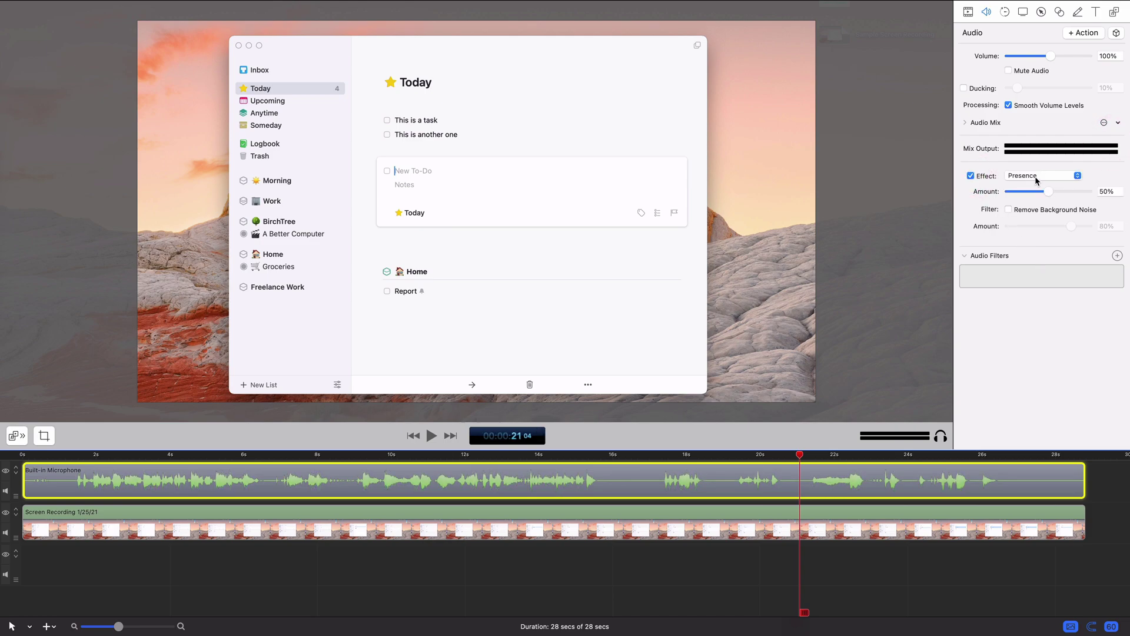
{"action": "left_click", "coordinate": [1035, 175]}
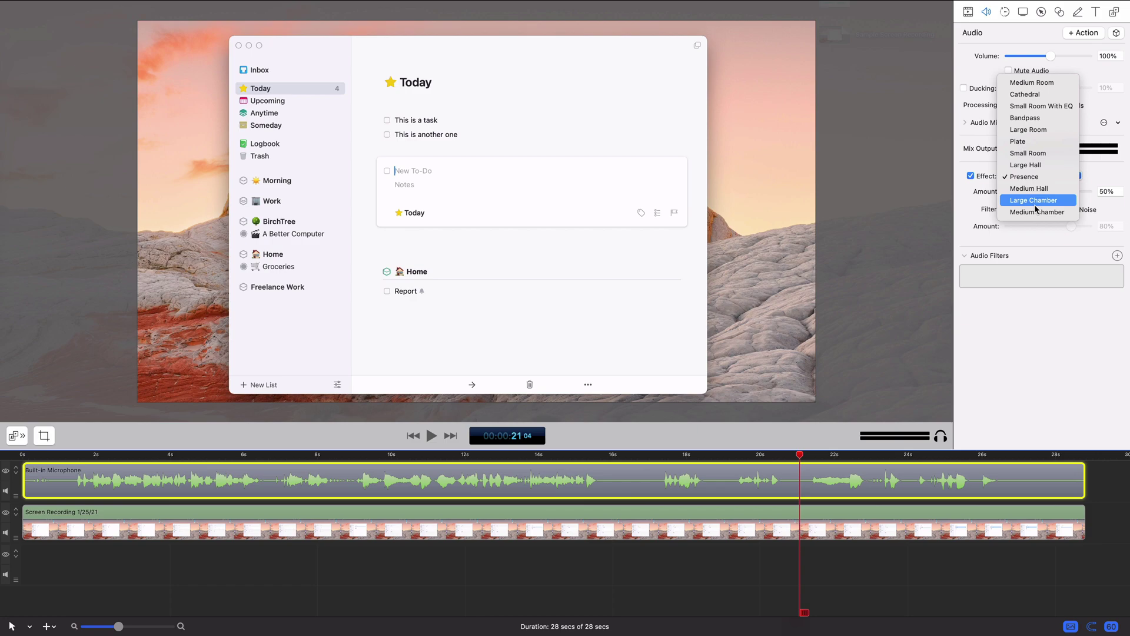
{"action": "left_click", "coordinate": [1035, 200]}
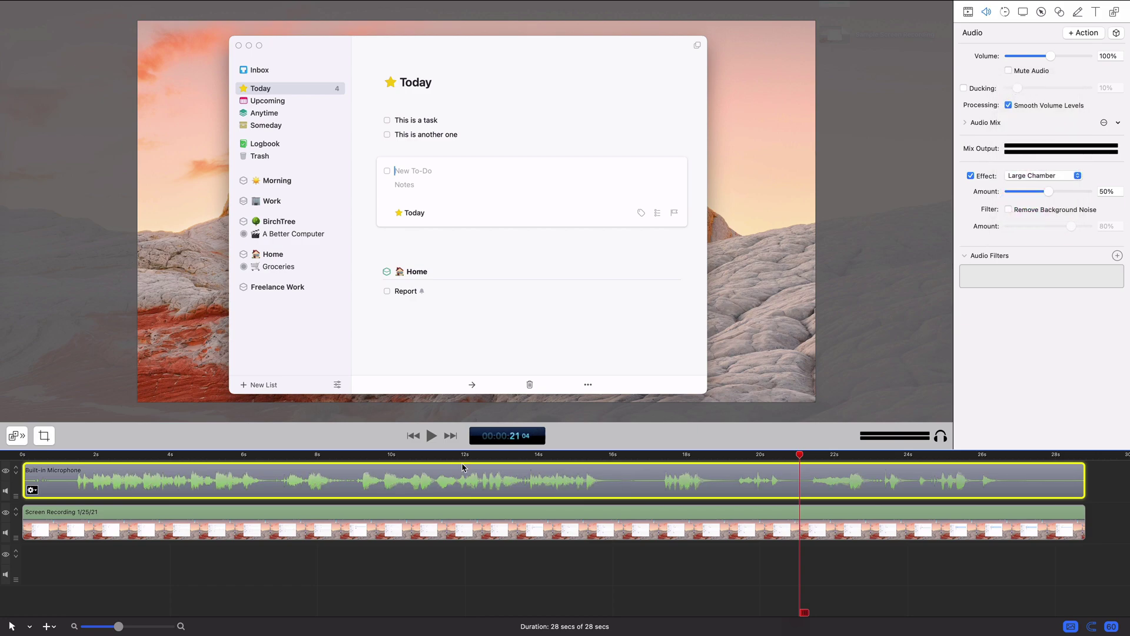
{"action": "left_click", "coordinate": [355, 457]}
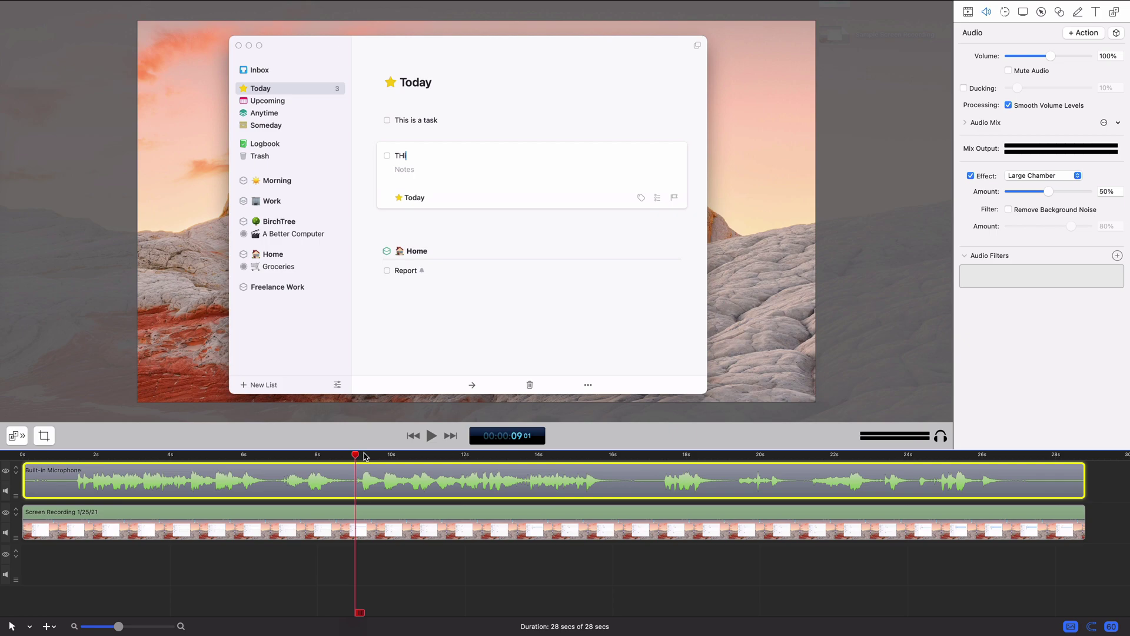
{"action": "key", "text": "space"}
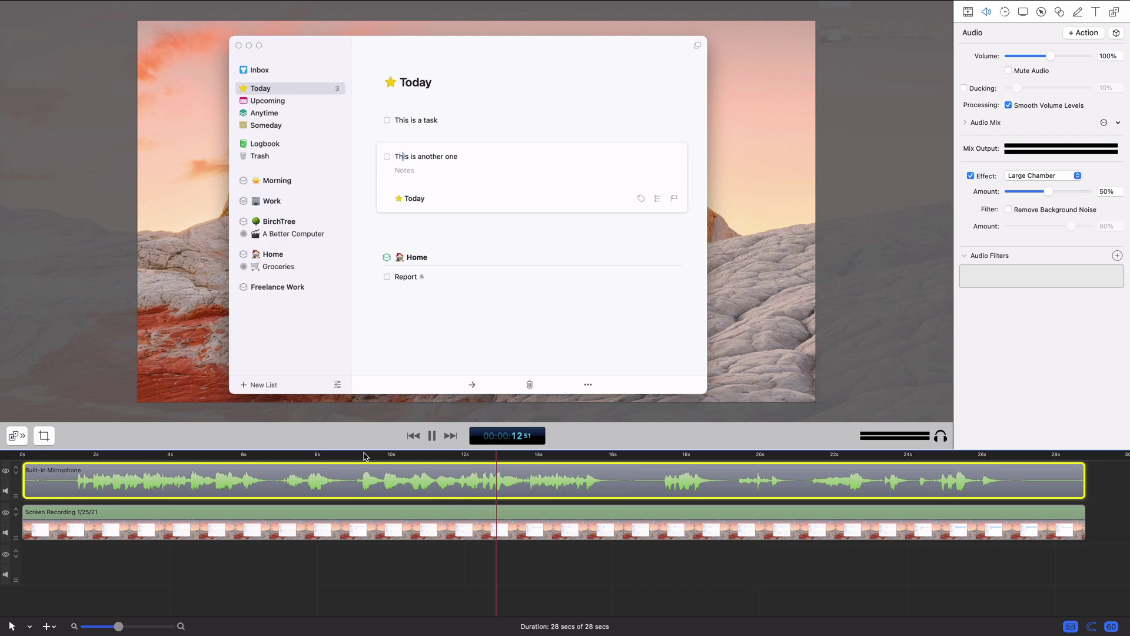
{"action": "key", "text": "space"}
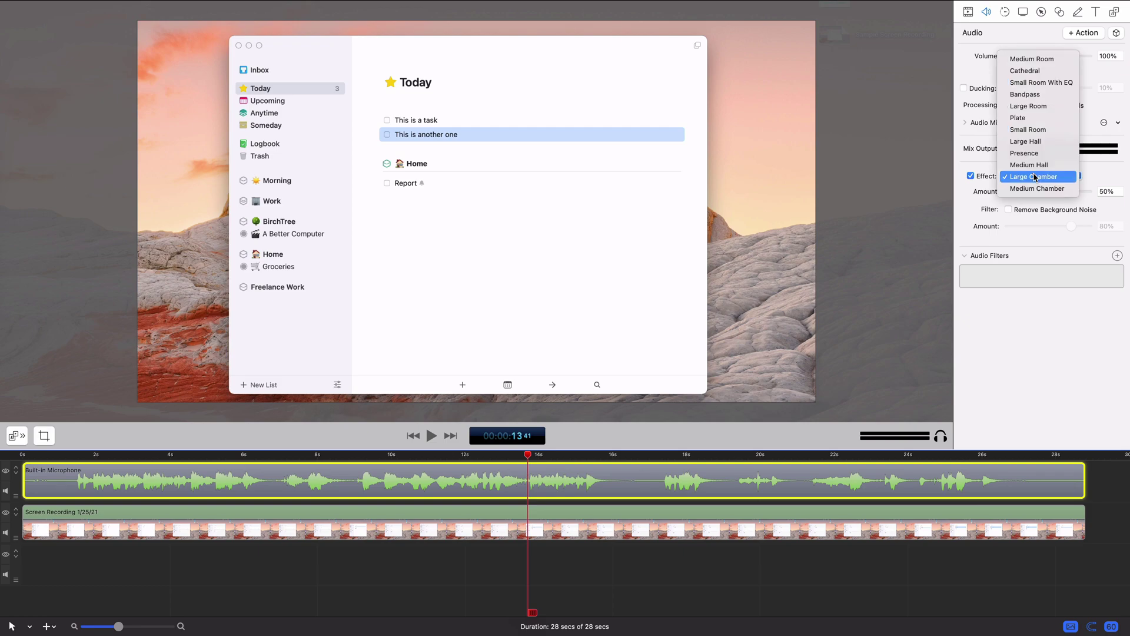
Switch the room effect to Small Room and listen from about 9.5 seconds.
{"action": "left_click", "coordinate": [1034, 176]}
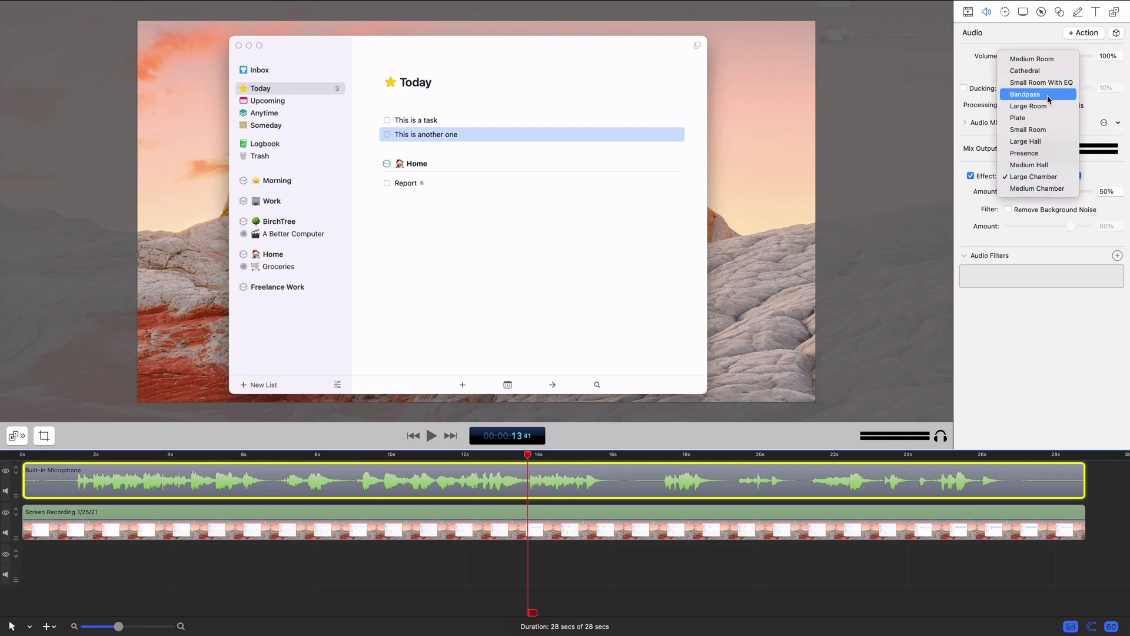
{"action": "left_click", "coordinate": [1043, 130]}
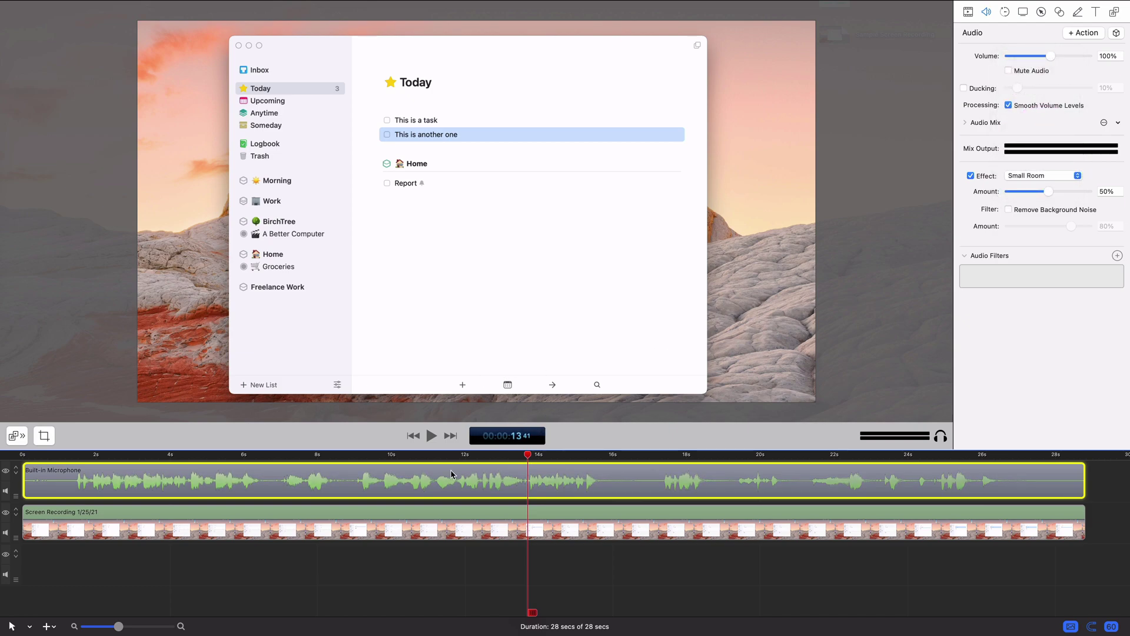
{"action": "left_click", "coordinate": [371, 456]}
{"action": "key", "text": "space"}
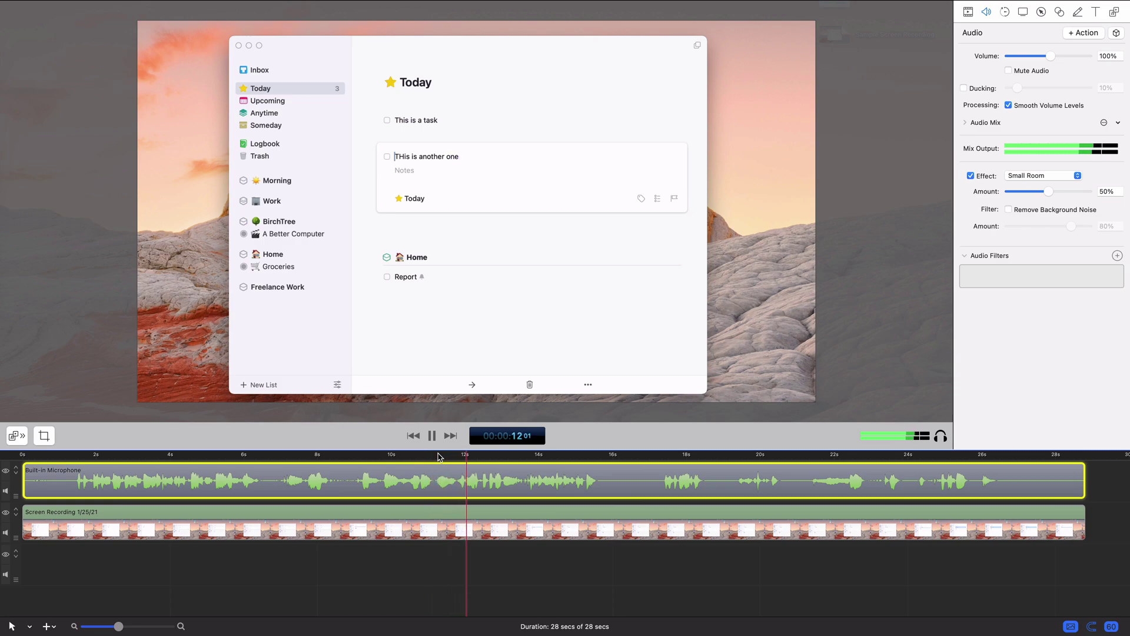
{"action": "key", "text": "space"}
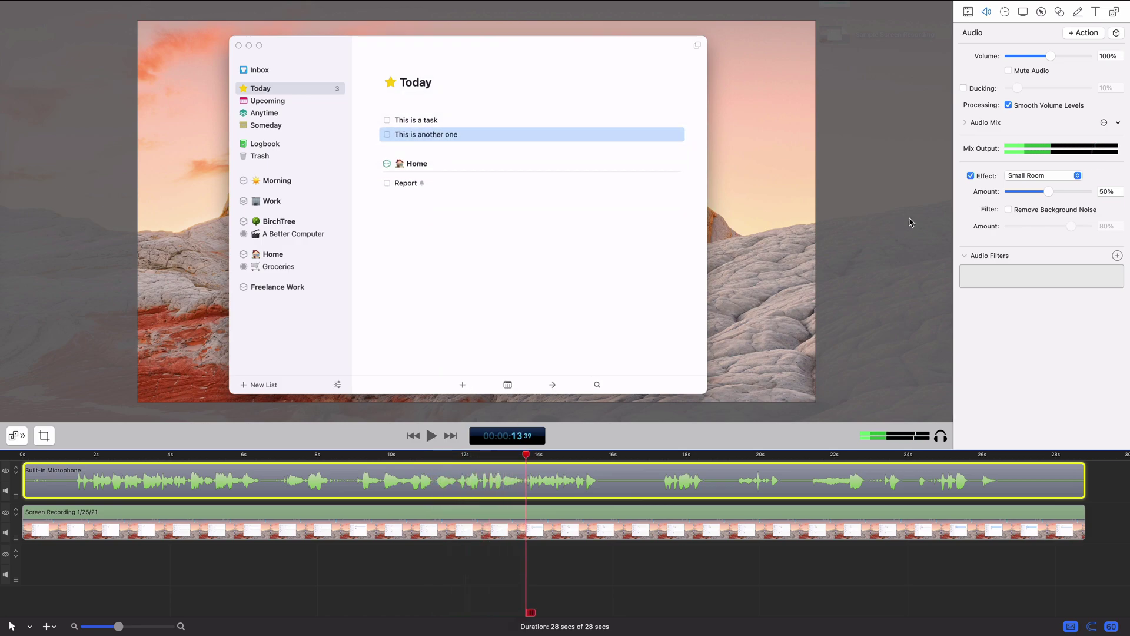
Turn off the room effect and Smooth Volume Levels on the microphone audio.
{"action": "left_click", "coordinate": [1023, 176]}
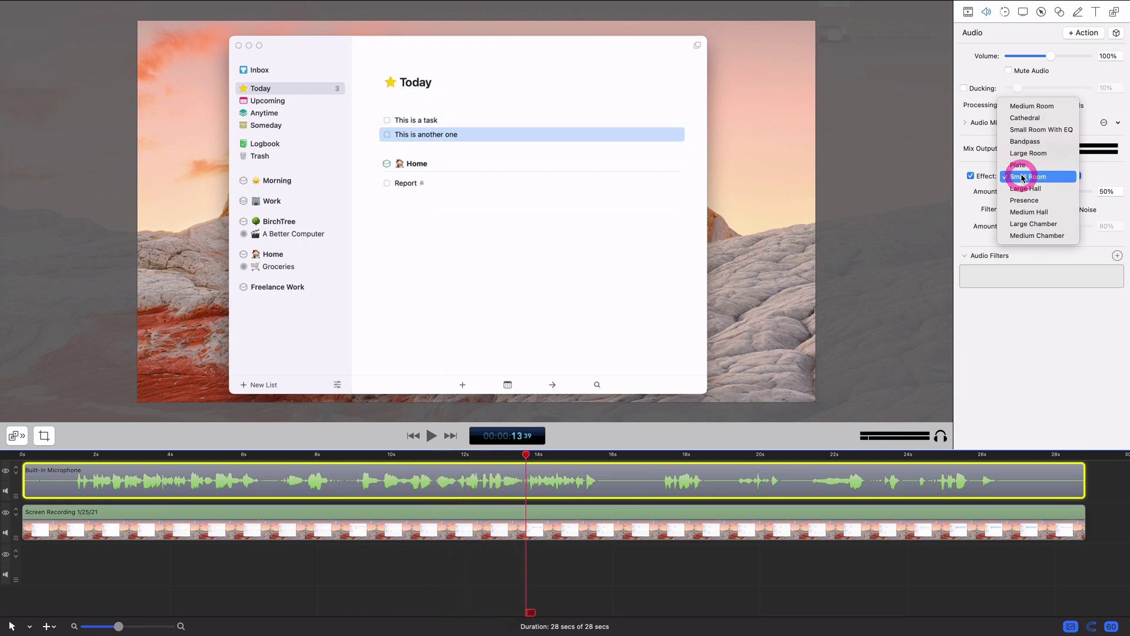
{"action": "left_click", "coordinate": [970, 177]}
{"action": "left_click", "coordinate": [970, 177]}
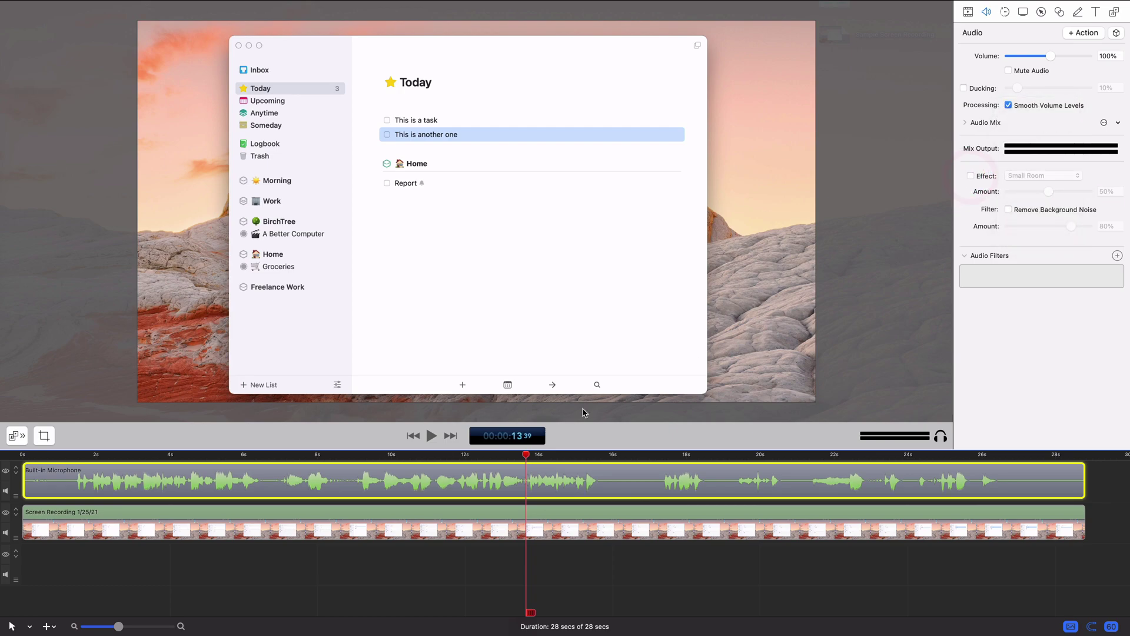
{"action": "left_click", "coordinate": [398, 456]}
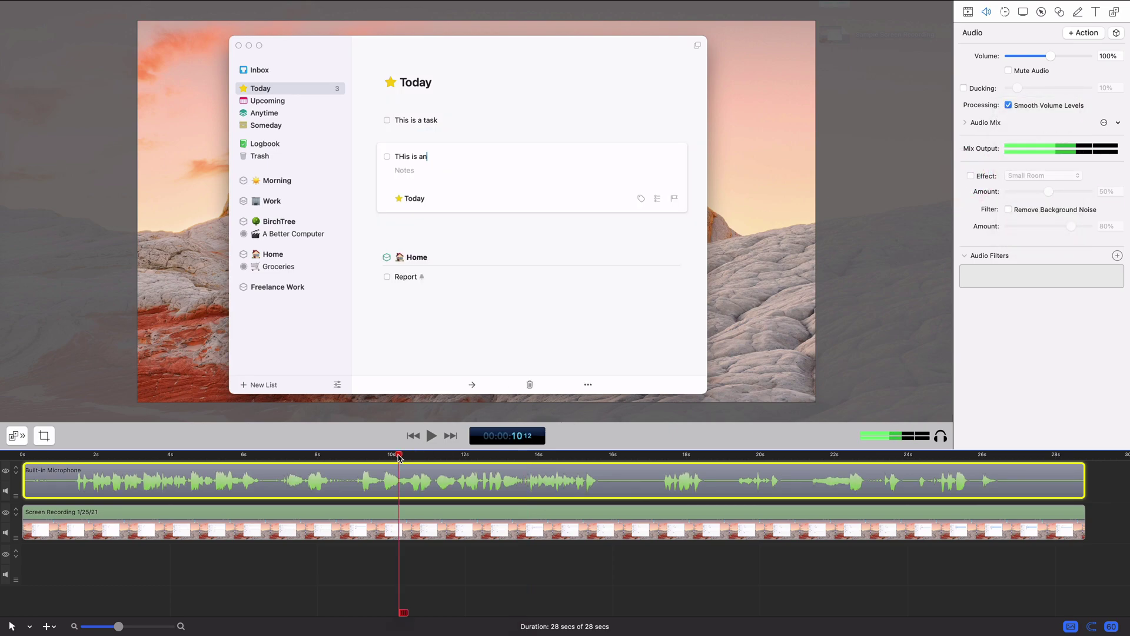
{"action": "left_click", "coordinate": [1021, 105]}
Play the unprocessed audio from about 9.8 seconds, then scrub toward the clip's end.
{"action": "key", "text": "space"}
{"action": "left_click", "coordinate": [386, 457]}
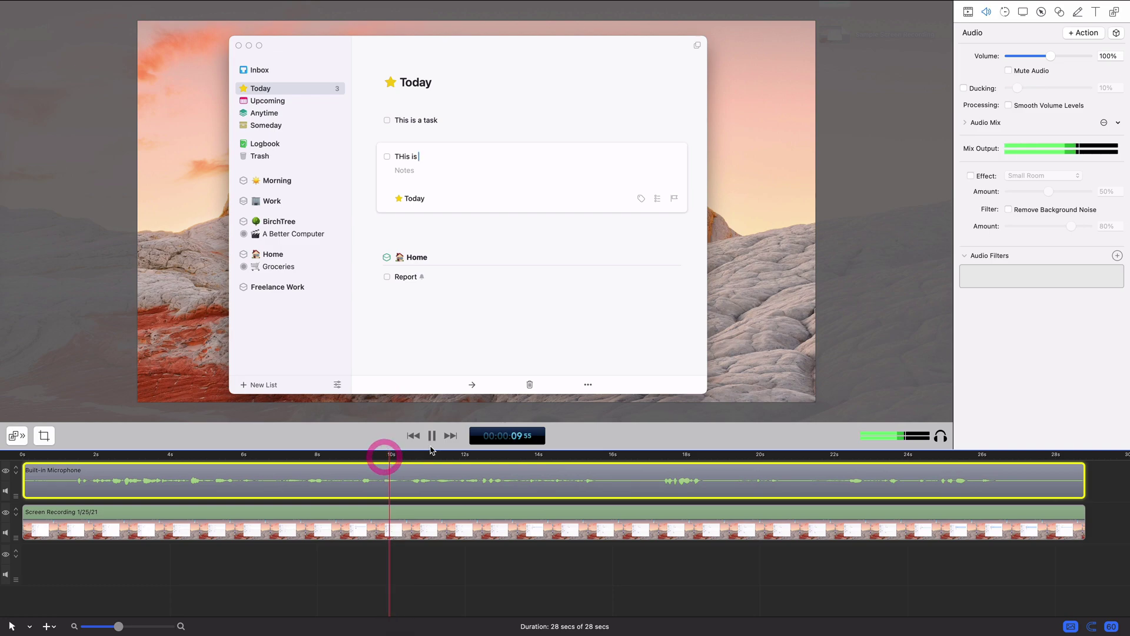
{"action": "left_click", "coordinate": [431, 435]}
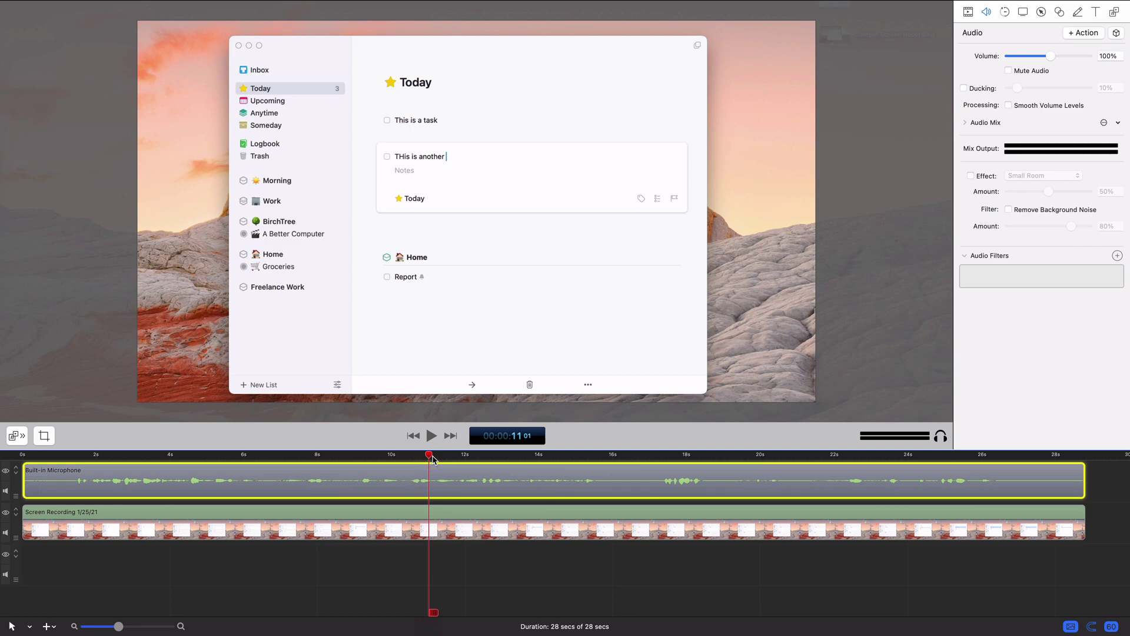
{"action": "left_click_drag", "start_coordinate": [432, 459], "coordinate": [1008, 450]}
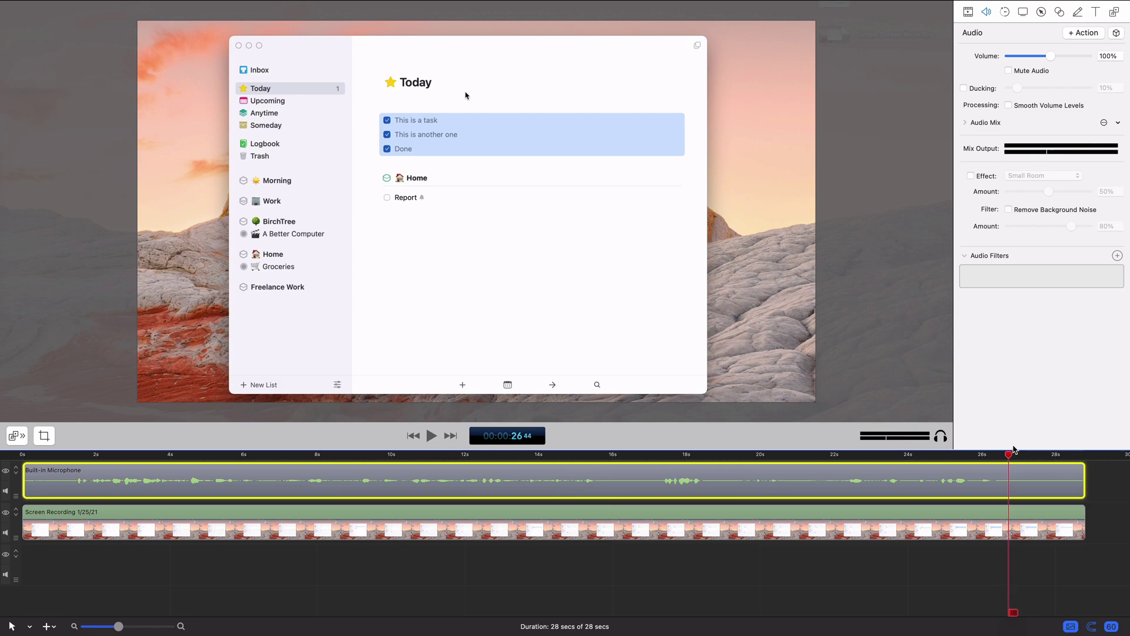
Add an audio action fading volume to 0 near 11 seconds with a Linear curve.
{"action": "left_click", "coordinate": [1085, 33]}
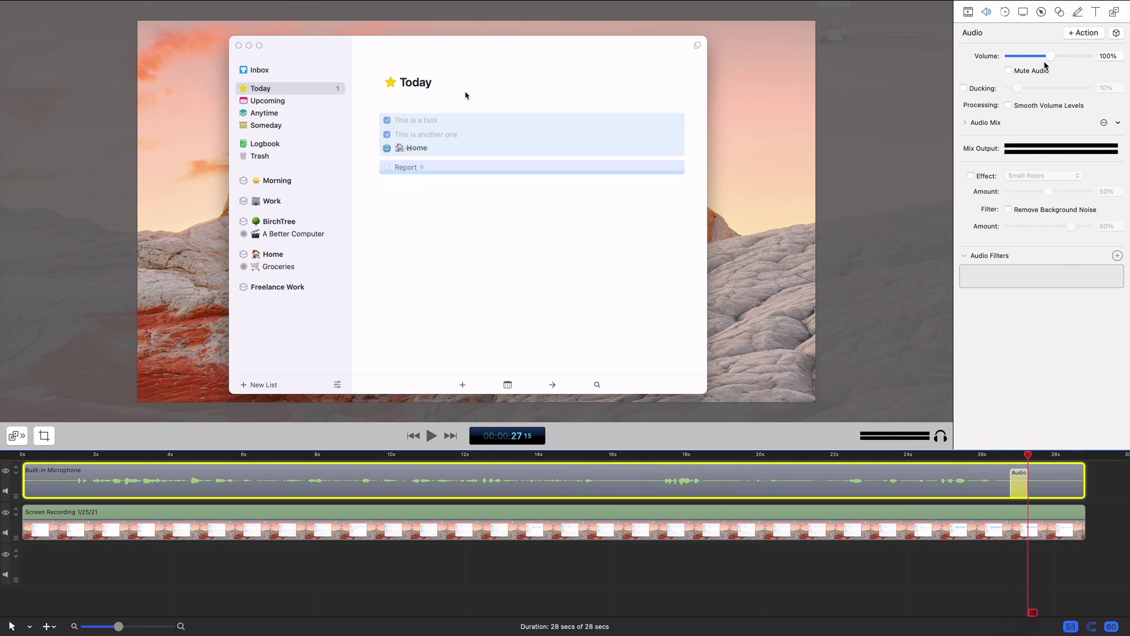
{"action": "left_click", "coordinate": [1008, 57]}
{"action": "left_click_drag", "start_coordinate": [1021, 491], "coordinate": [443, 498]}
{"action": "right_click", "coordinate": [992, 484]}
{"action": "mouse_move", "coordinate": [1024, 487]}
{"action": "left_click", "coordinate": [960, 487]}
{"action": "left_click", "coordinate": [387, 460]}
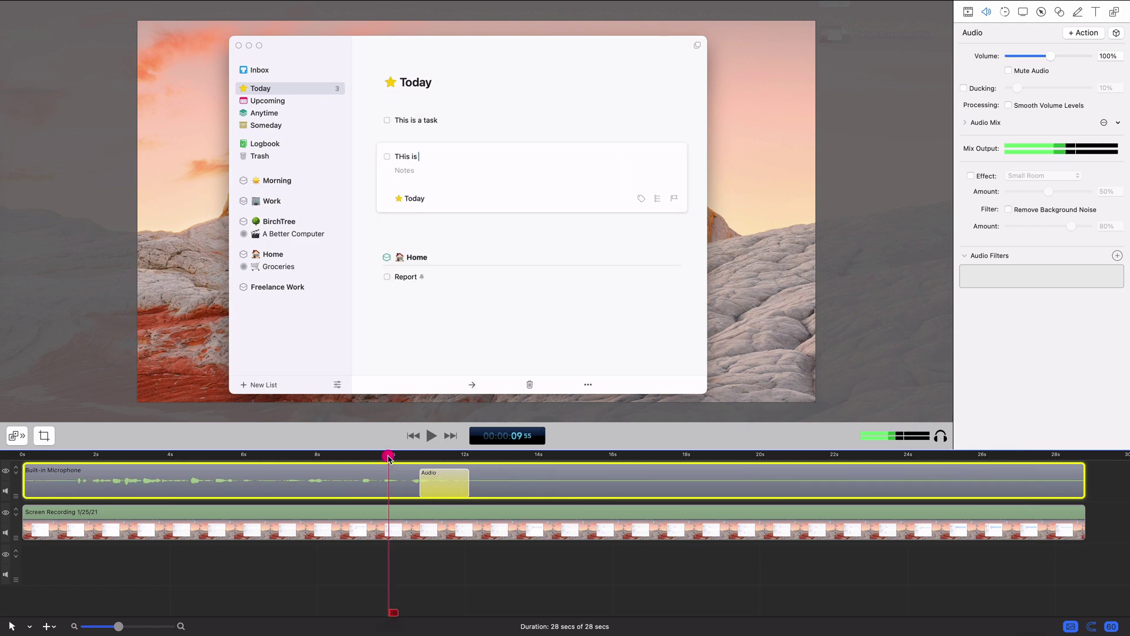
{"action": "key", "text": "space"}
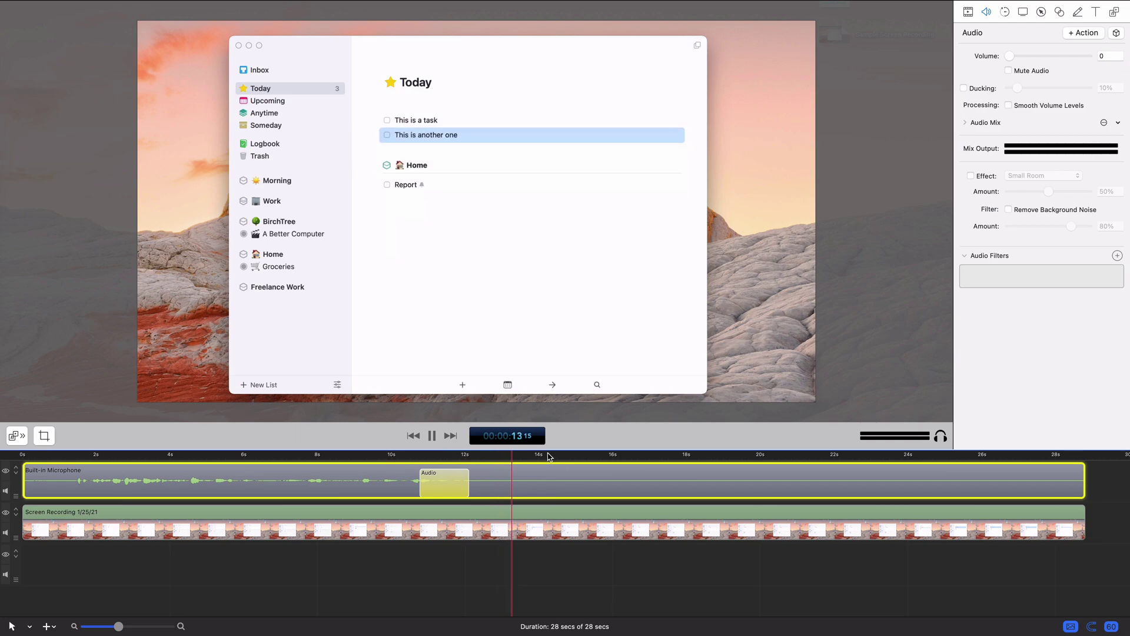
{"action": "key", "text": "space"}
{"action": "left_click", "coordinate": [409, 456]}
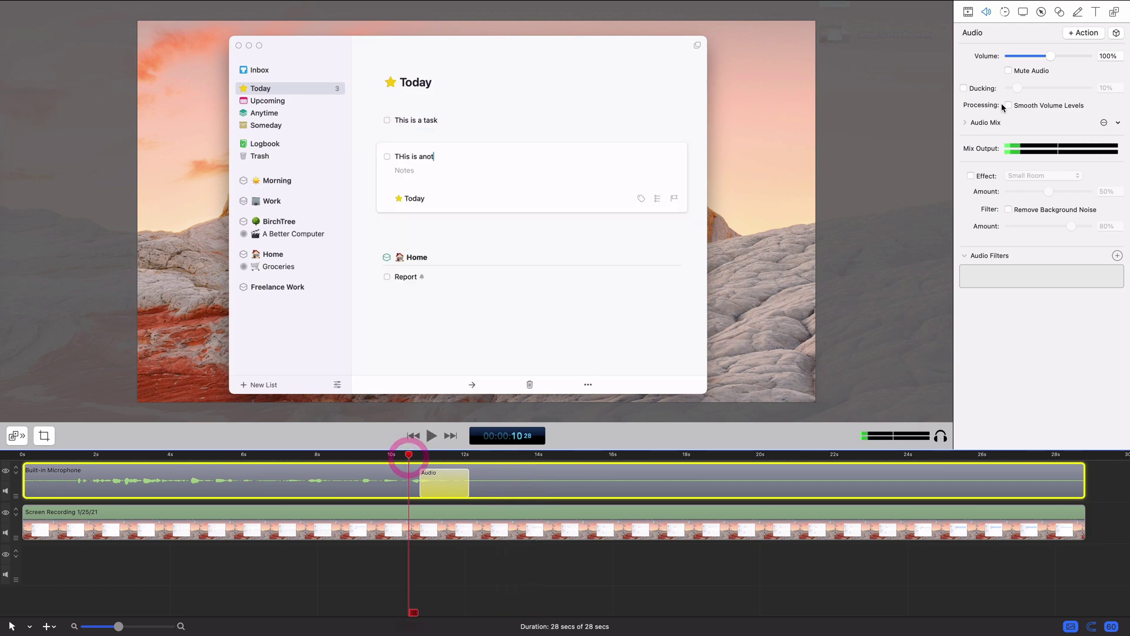
{"action": "key", "text": "space"}
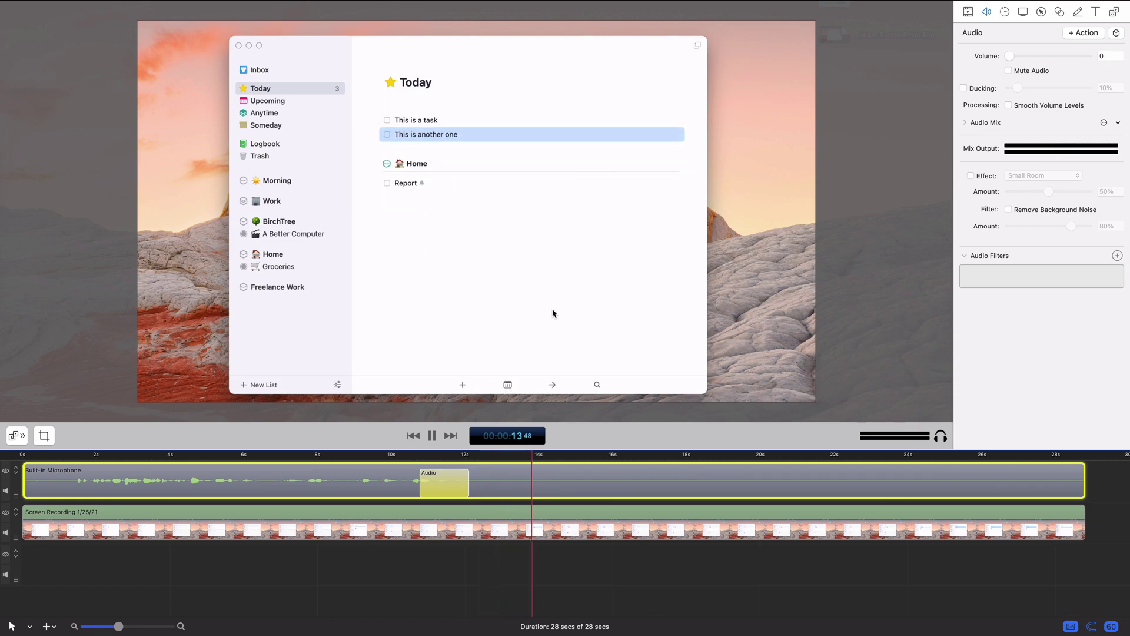
{"action": "key", "text": "space"}
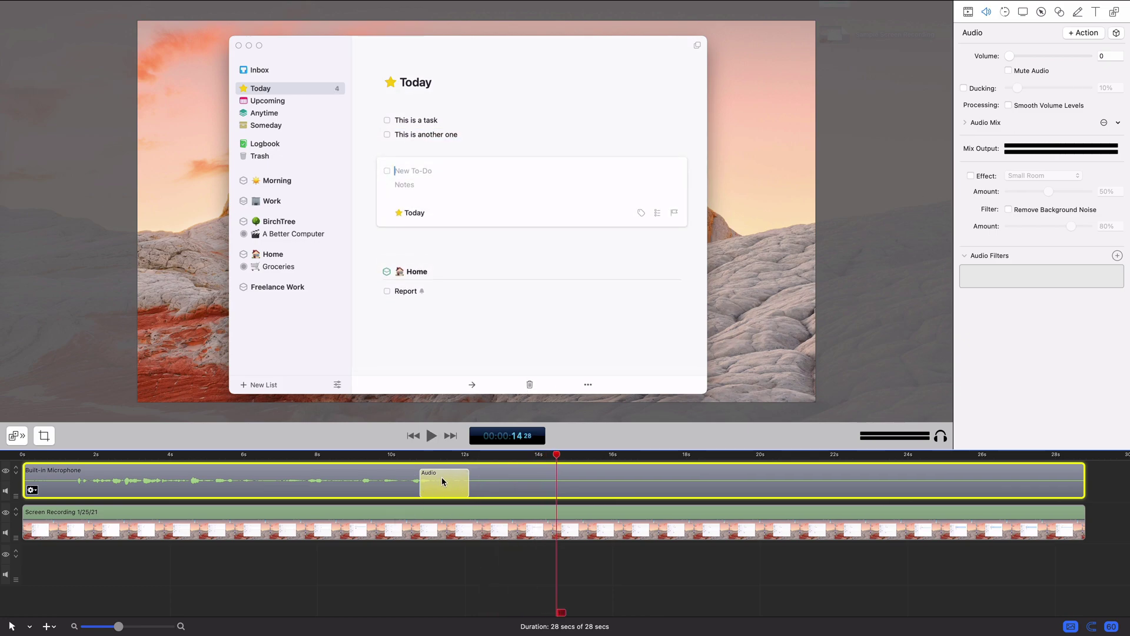